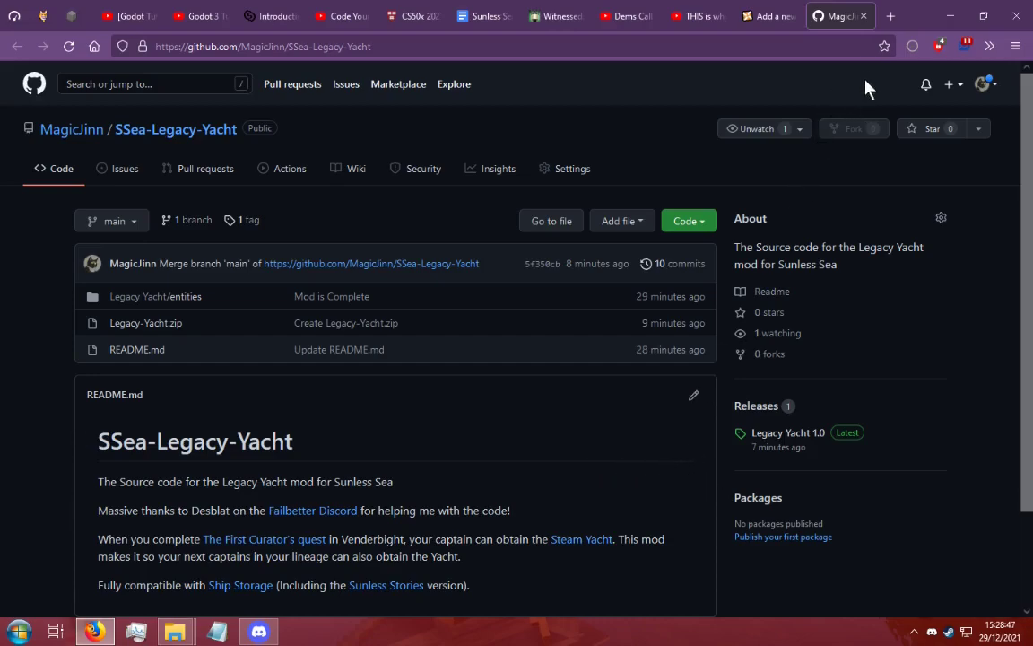
# Open a new blank Firefox tab next to the SSea-Legacy-Yacht GitHub page.
pyautogui.click(888, 16)
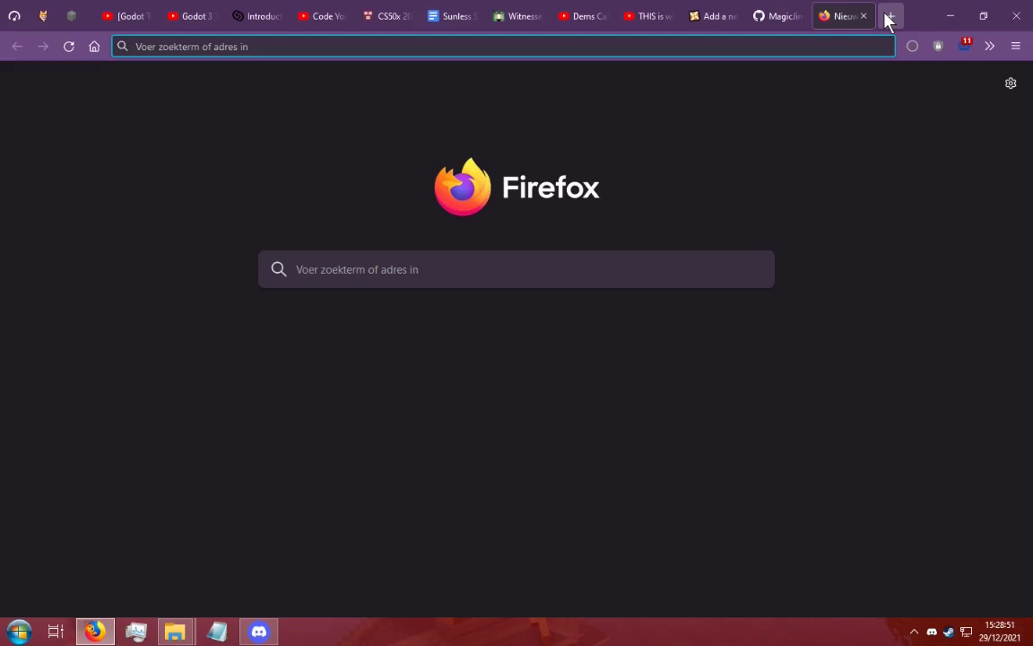
# Go to nexusmods.com/sunlesssea in the address bar.
pyautogui.write('nex')
pyautogui.press('End')
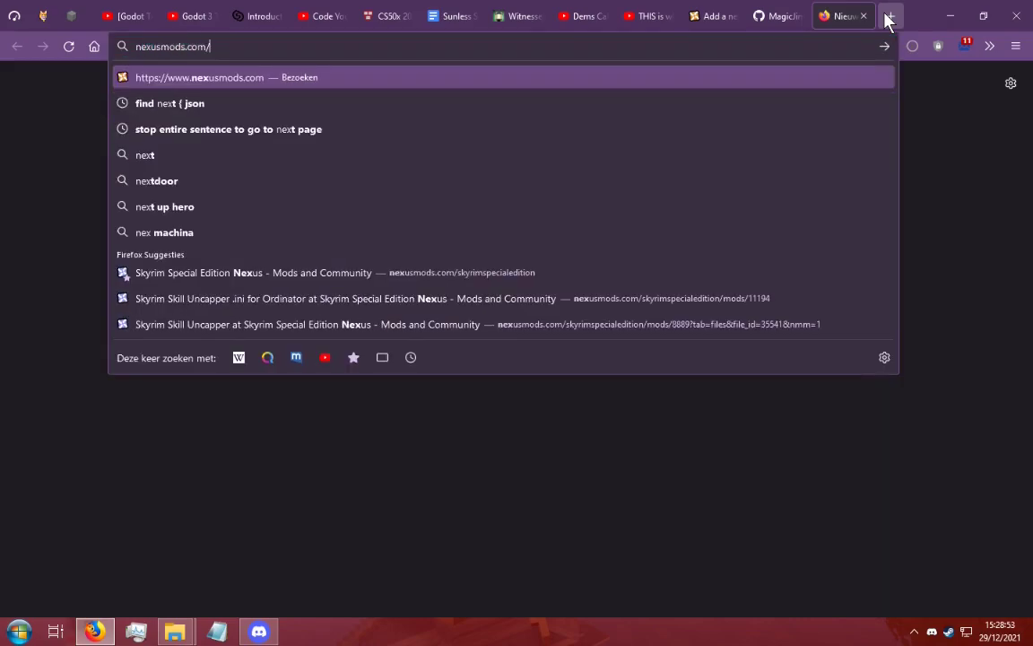
pyautogui.write('sun')
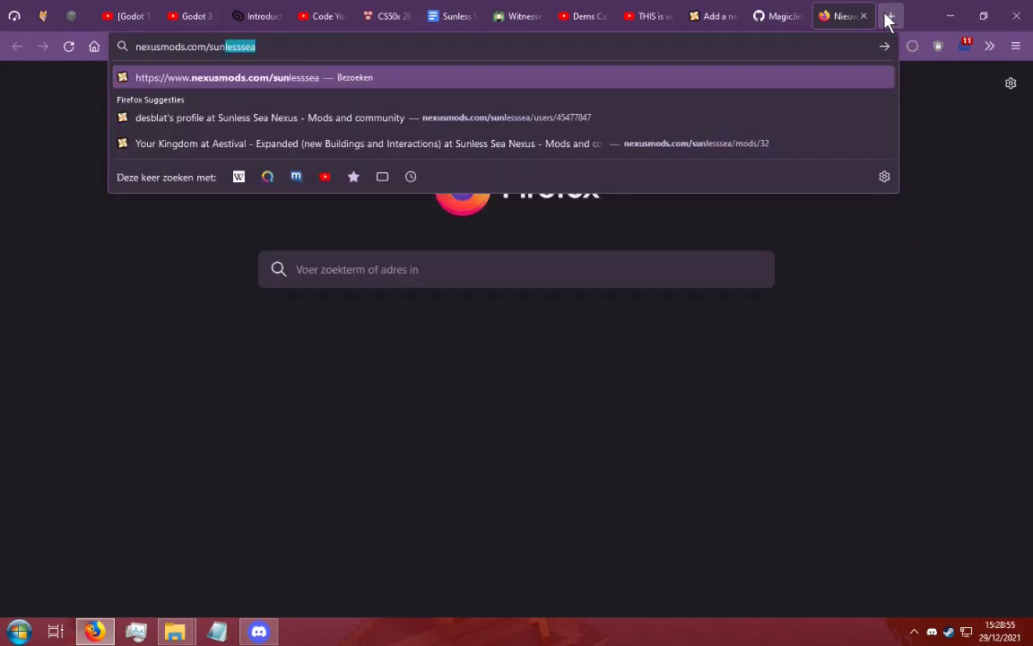
pyautogui.press('Return')
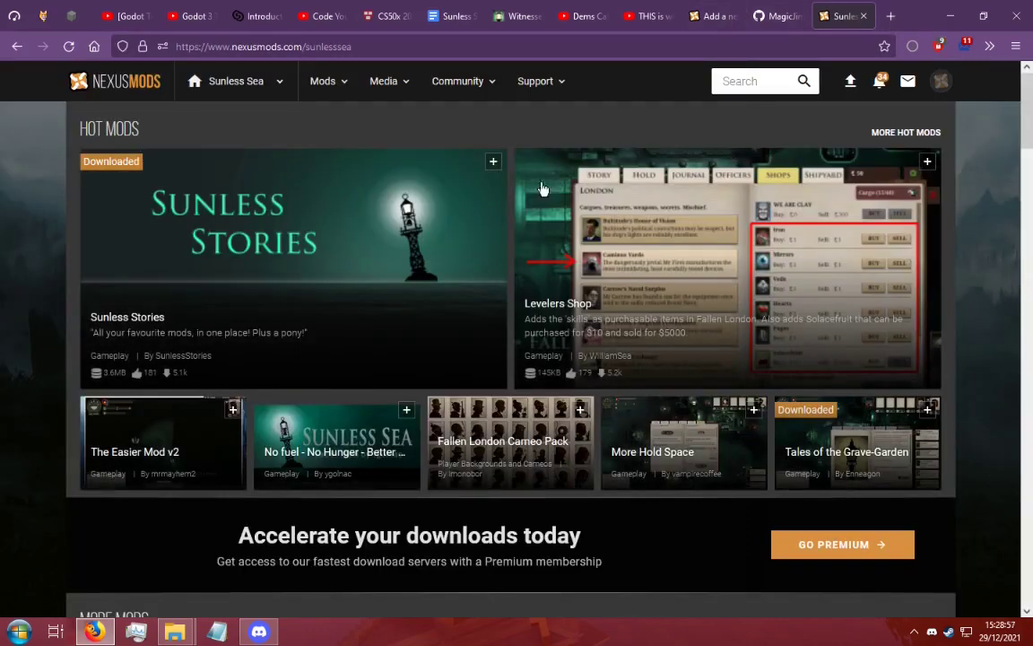
# Open the Sunless Stories mod page and its MANUAL download options for the rar file.
pyautogui.click(428, 234)
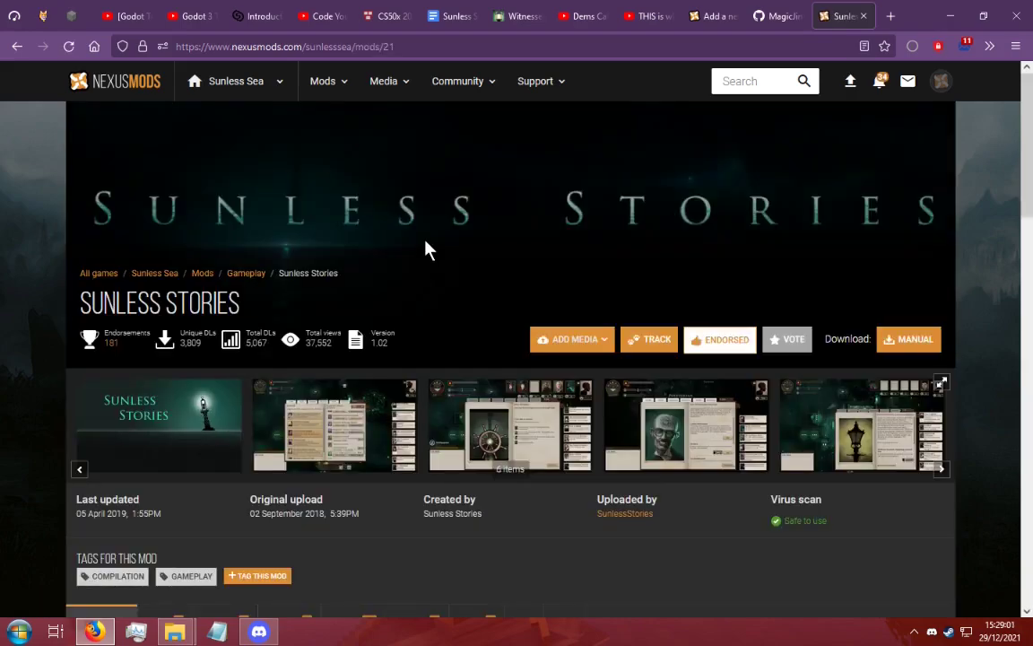
pyautogui.scroll(-3, 556, 373)
pyautogui.scroll(3, 556, 373)
pyautogui.click(908, 341)
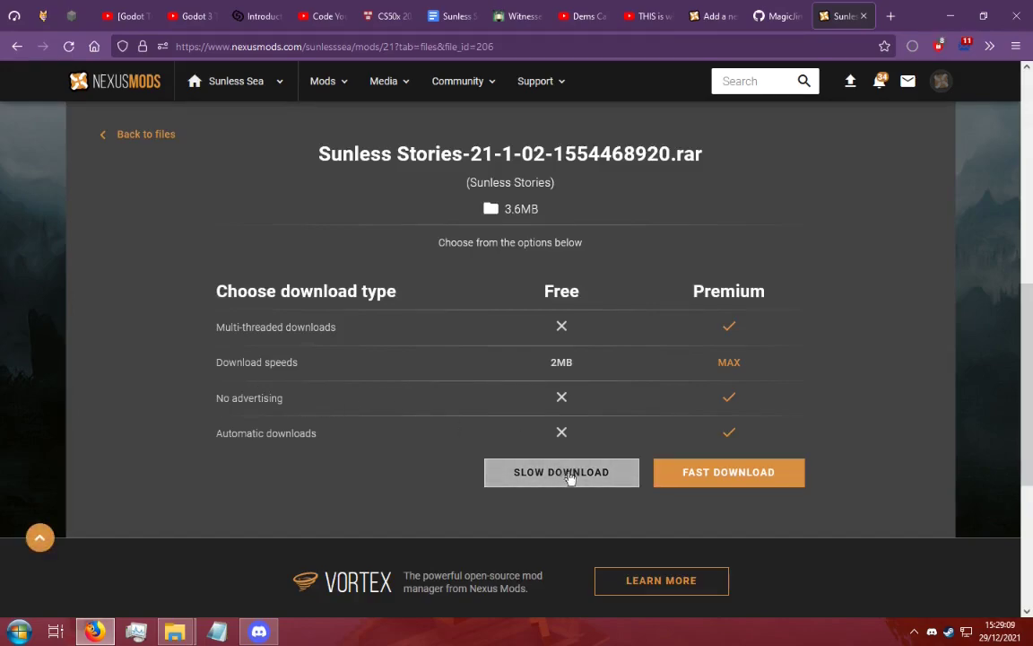
pyautogui.moveTo(676, 154); pyautogui.dragTo(707, 160)
pyautogui.click(679, 157)
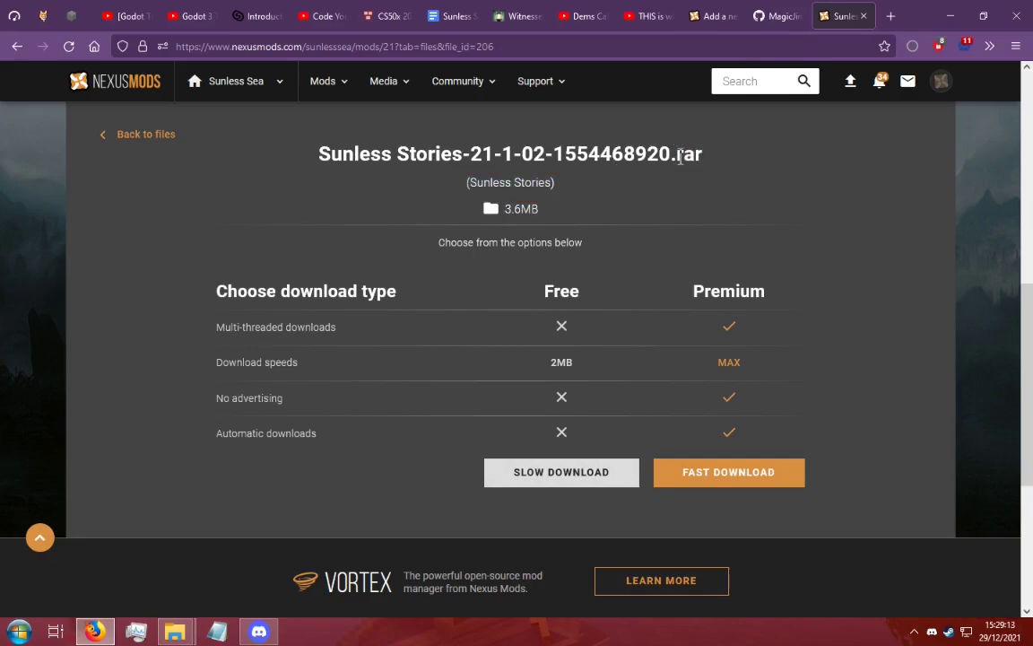
# Download Legacy-Yacht.zip from the Legacy Yacht 1.0 GitHub release and show recent downloads.
pyautogui.click(782, 15)
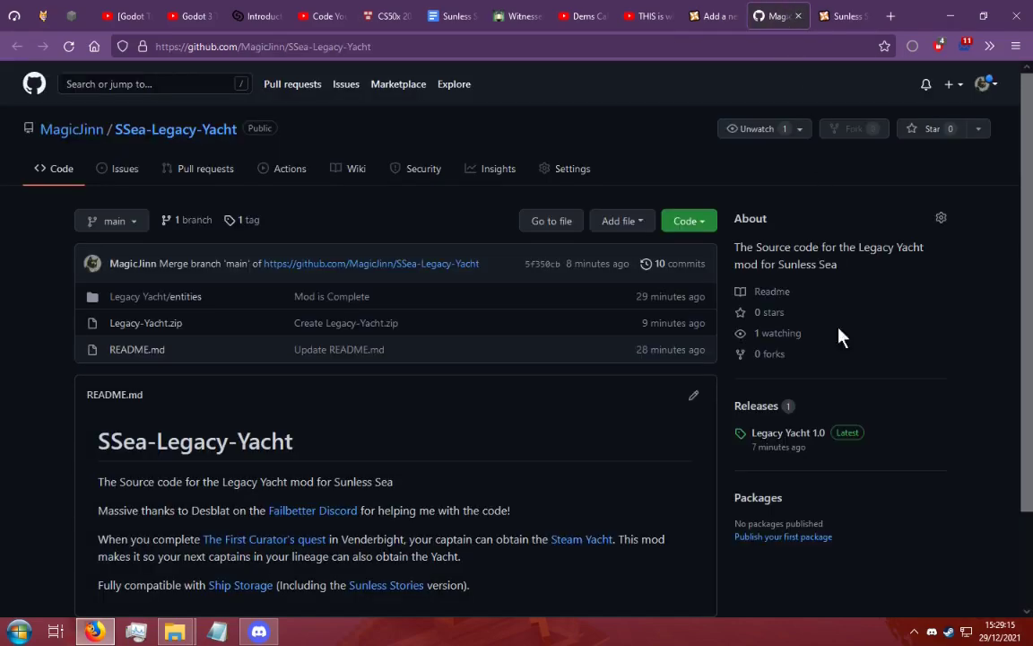
pyautogui.click(804, 435)
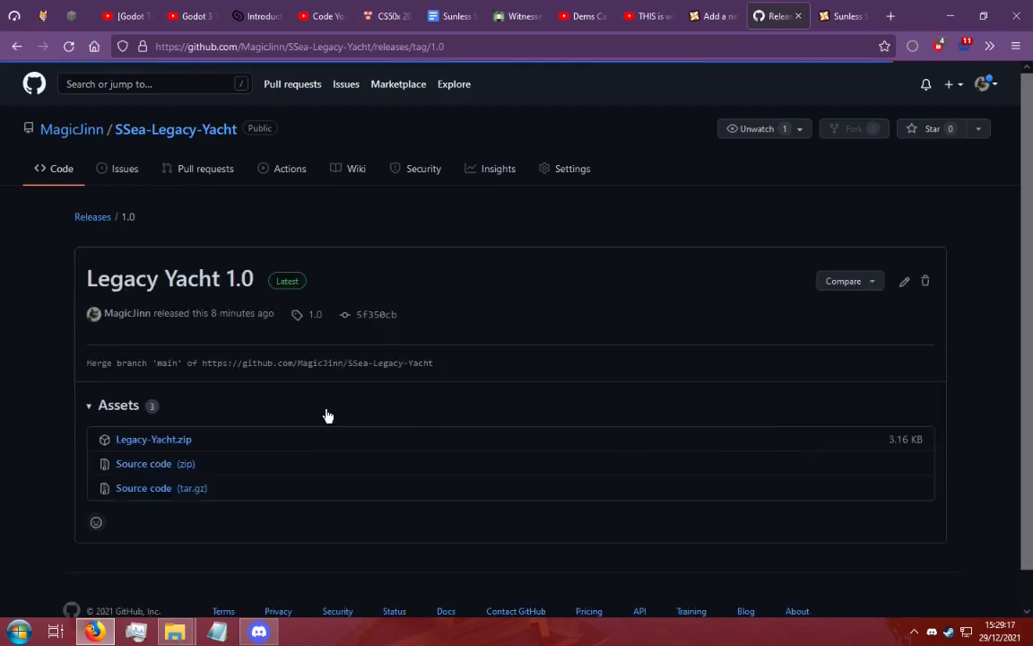
pyautogui.click(135, 440)
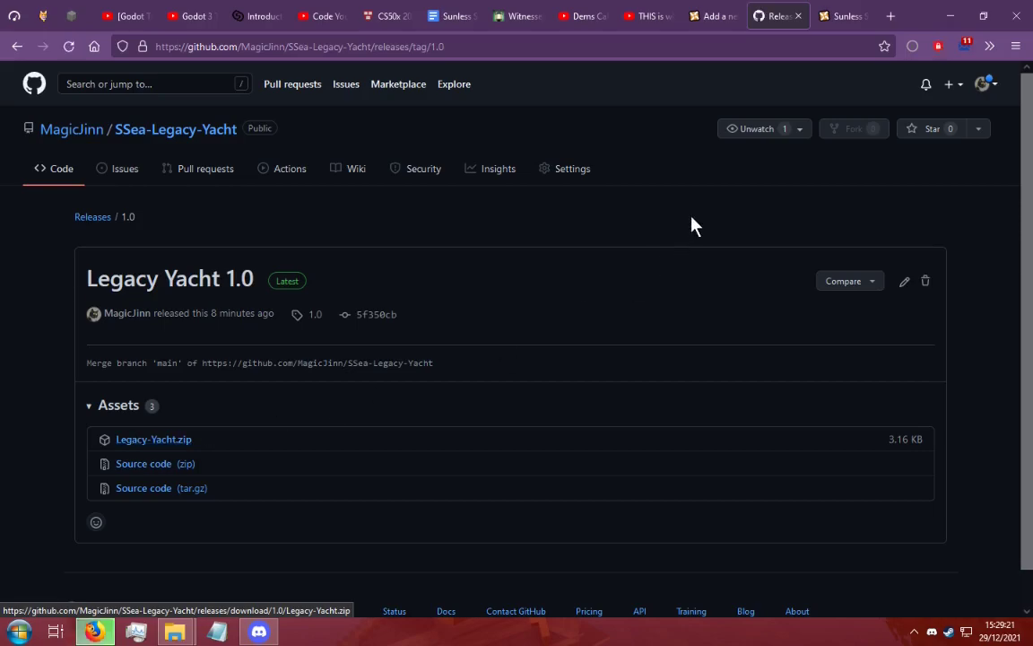
pyautogui.click(911, 47)
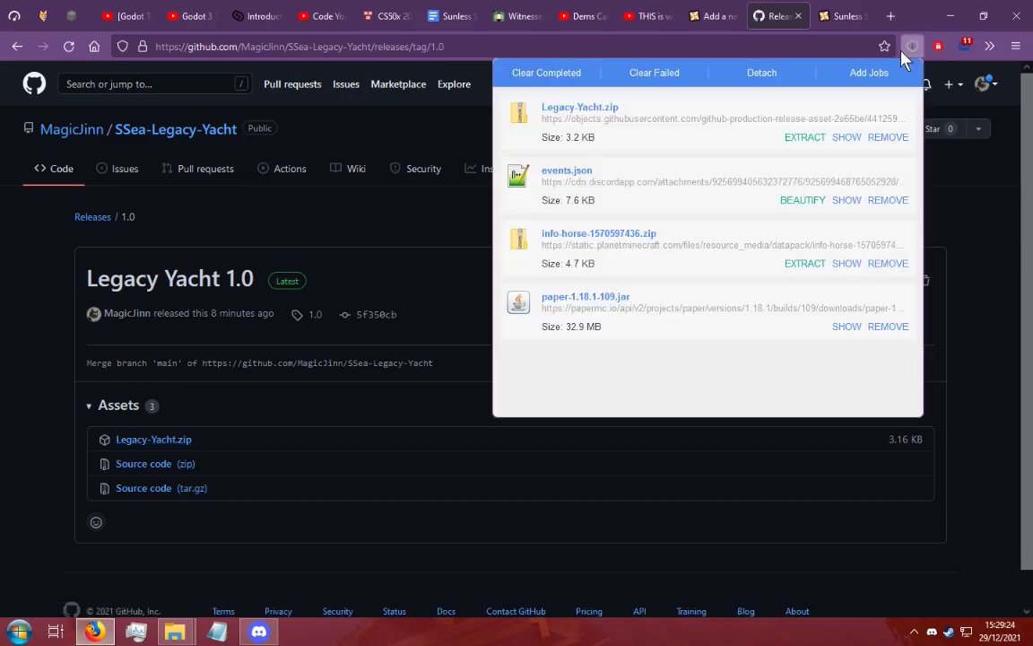
# Check Legacy-Yacht.zip's entities folder for events.json and qualities.json, then return to Downloads.
pyautogui.click(847, 138)
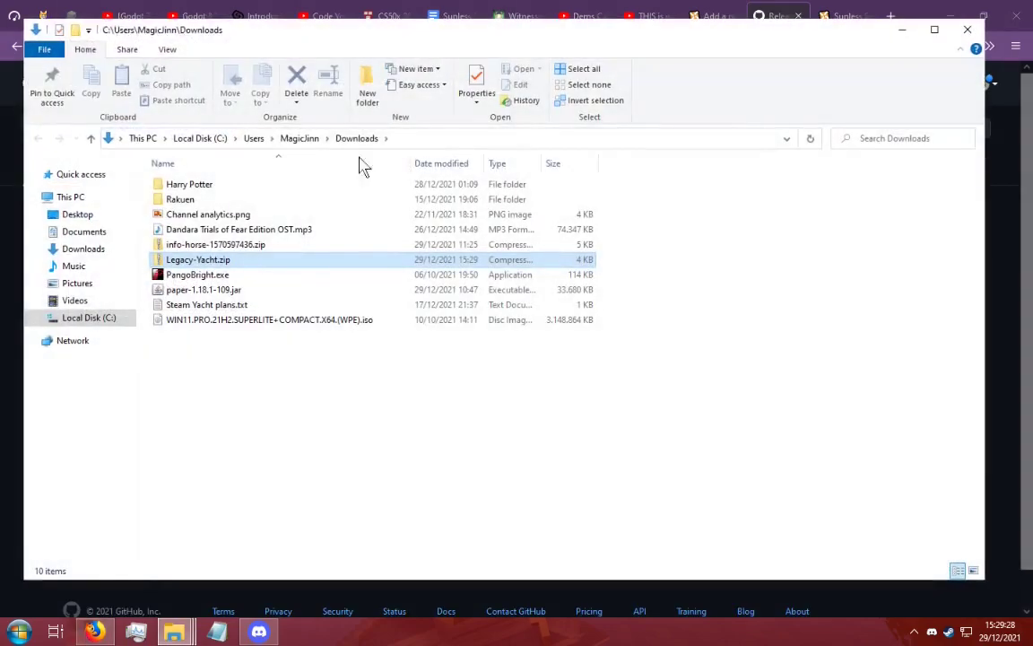
pyautogui.doubleClick(191, 262)
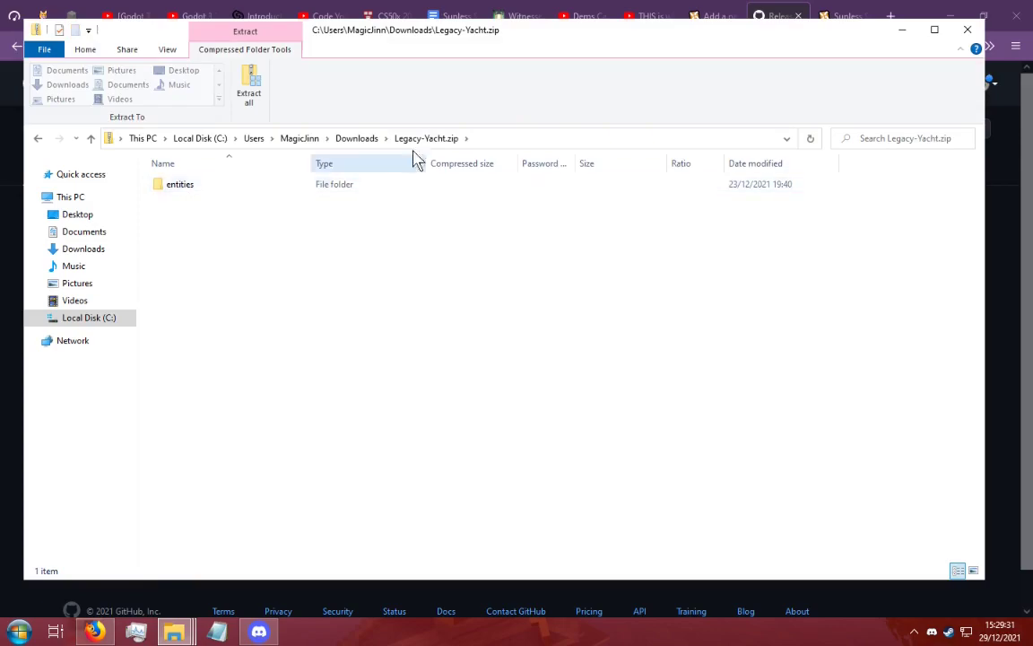
pyautogui.doubleClick(188, 190)
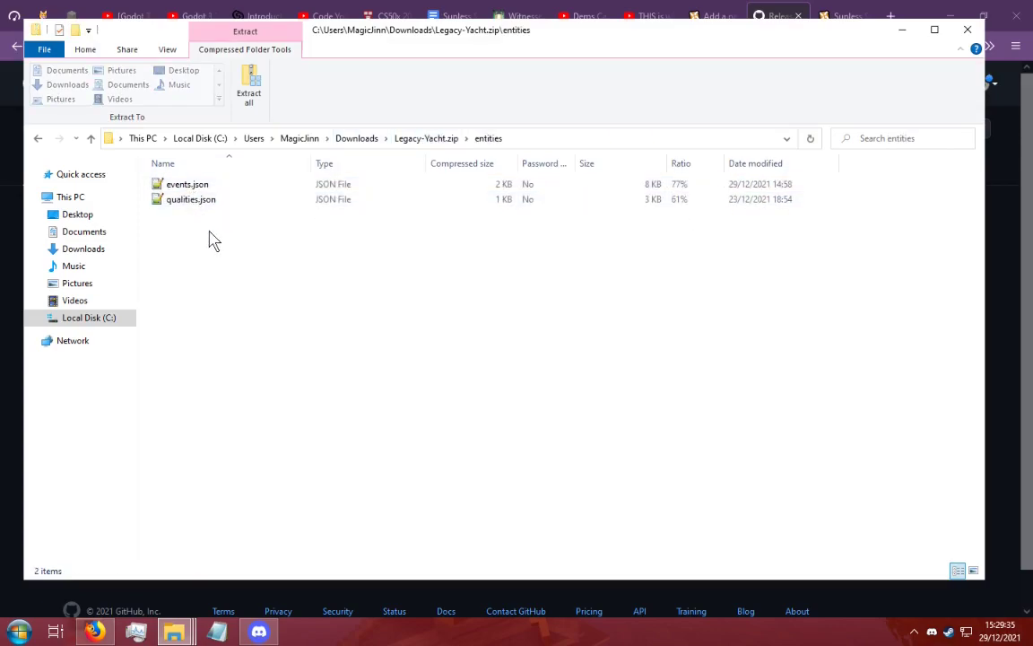
pyautogui.click(412, 142)
pyautogui.click(356, 141)
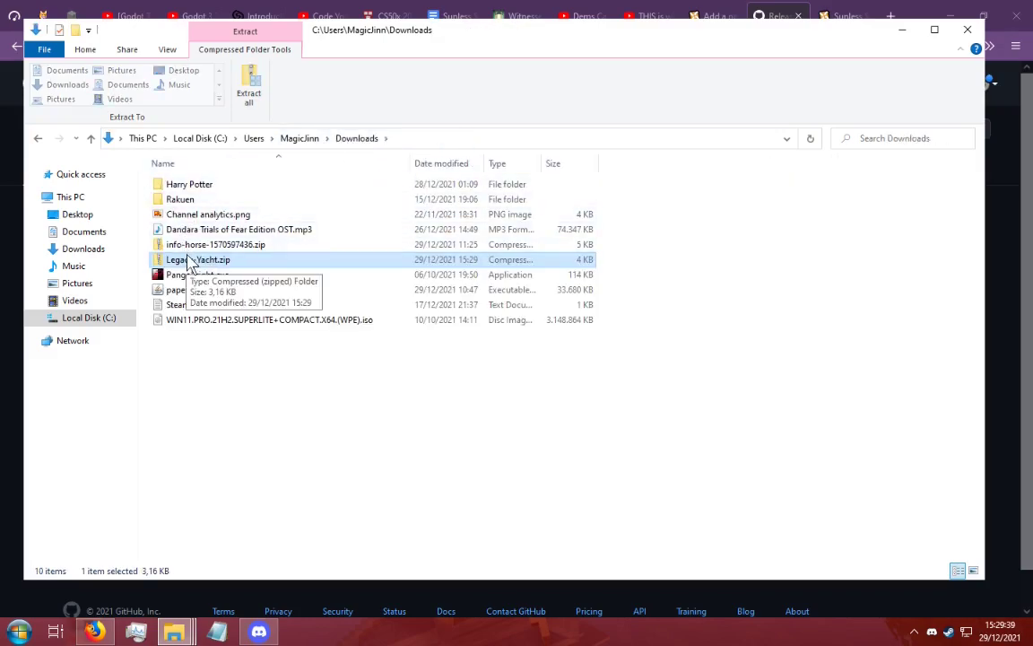
# Start Extract All on Legacy-Yacht.zip.
pyautogui.rightClick(189, 260)
pyautogui.moveTo(306, 357)
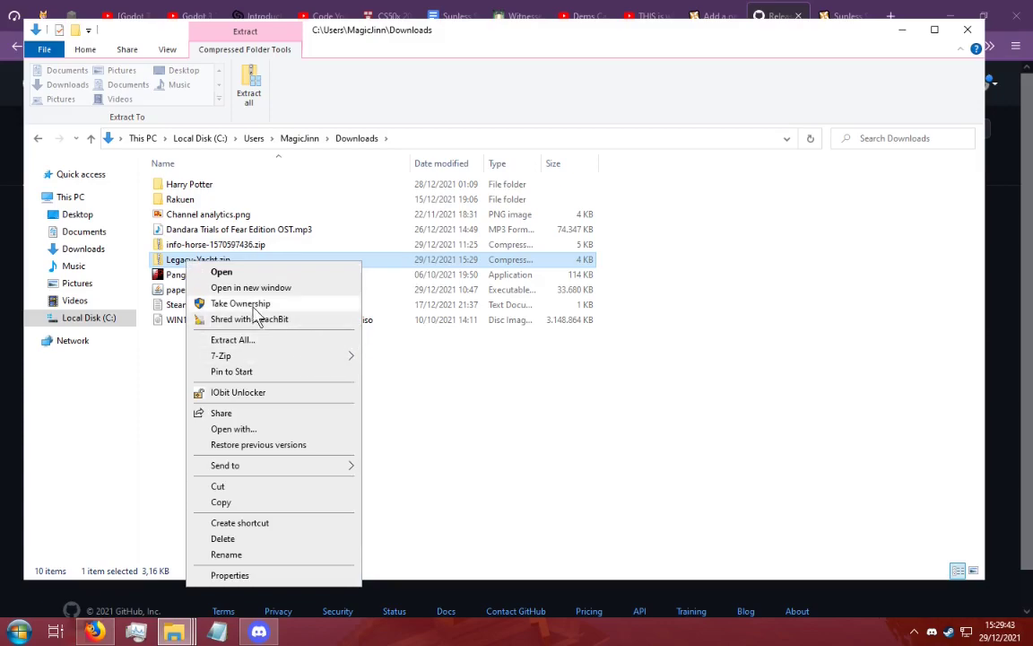
pyautogui.click(235, 340)
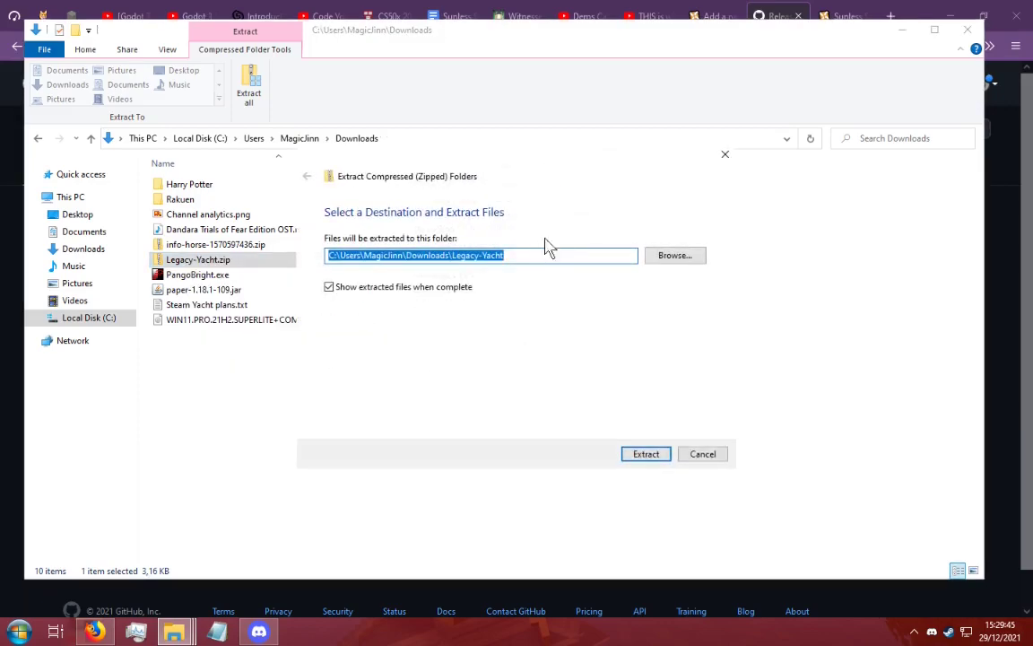
pyautogui.moveTo(443, 175); pyautogui.dragTo(298, 158)
# Browse the destination picker via %appdata to AppData\LocalLow\Failbetter Games.
pyautogui.click(528, 245)
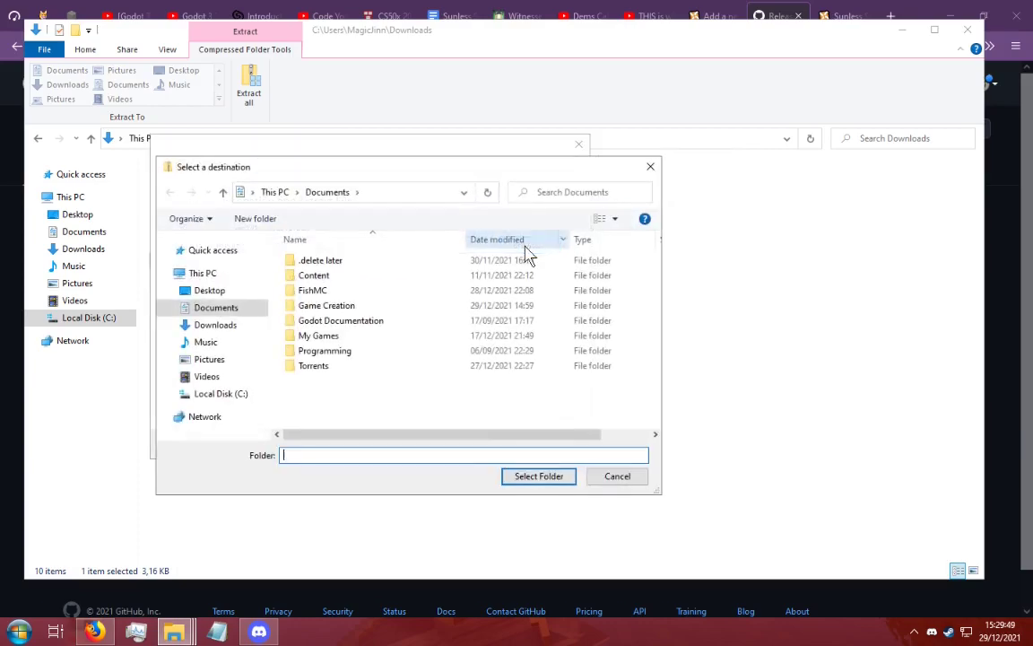
pyautogui.click(383, 190)
pyautogui.write('%')
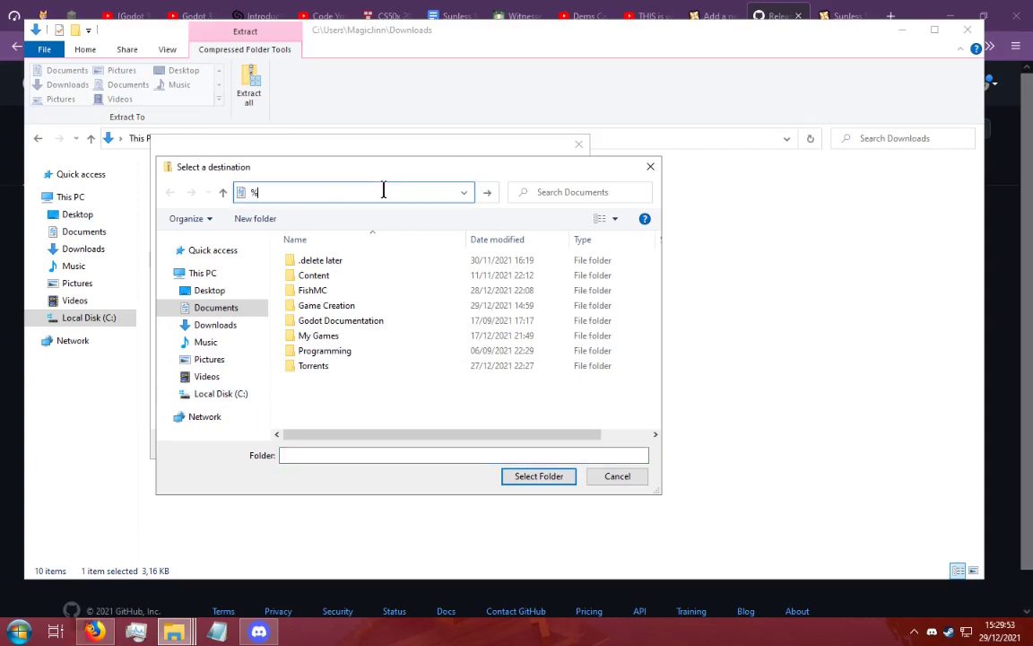
pyautogui.write('appdata')
pyautogui.press('Return')
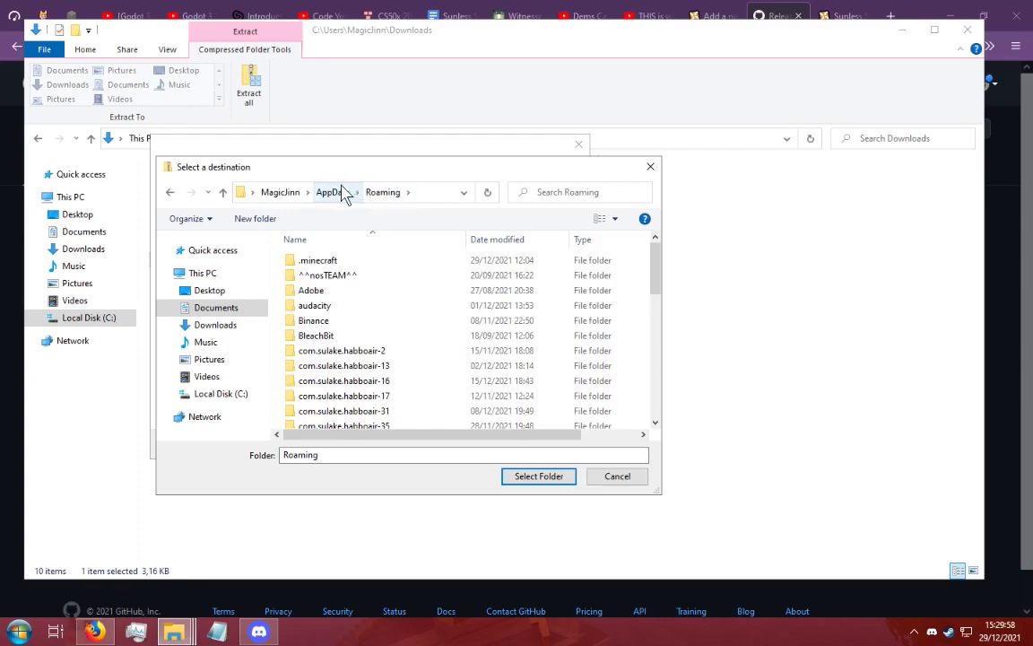
pyautogui.click(333, 193)
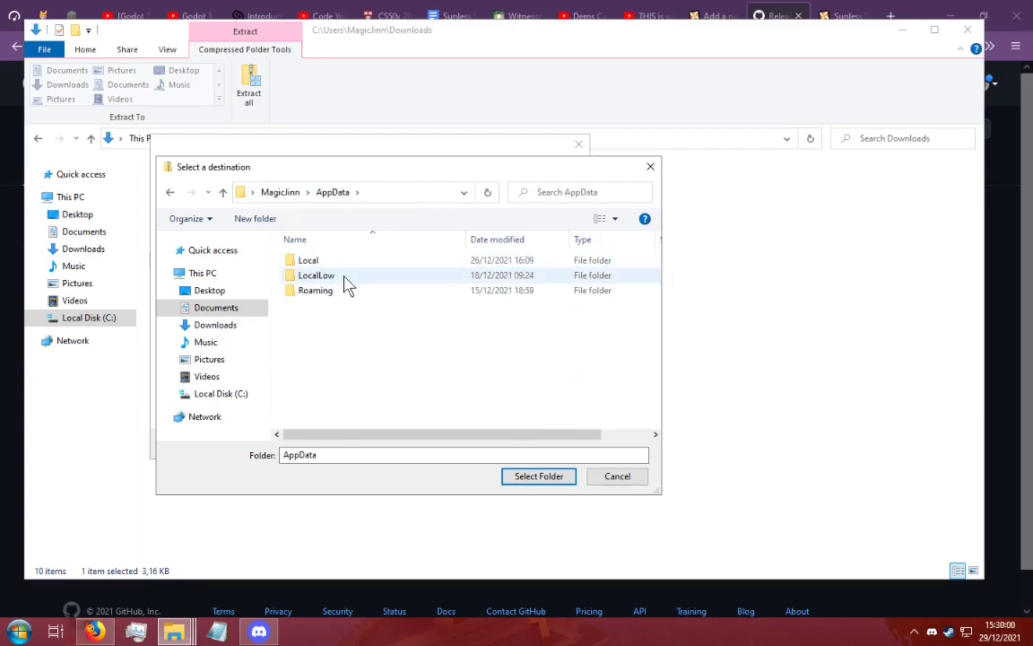
pyautogui.doubleClick(337, 276)
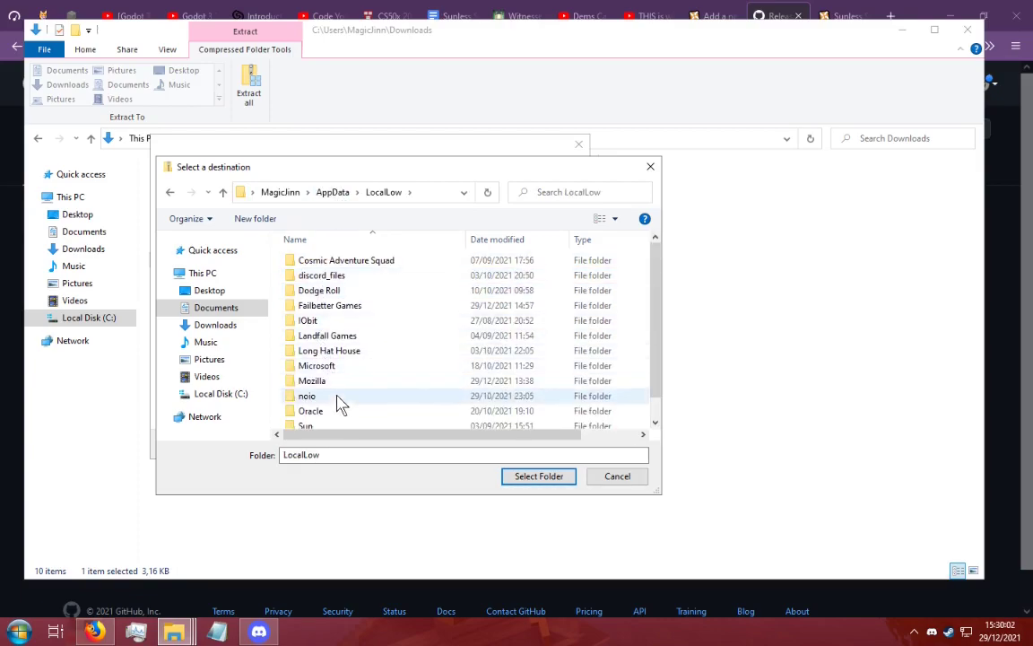
pyautogui.scroll(-1, 341, 423)
pyautogui.scroll(1, 341, 417)
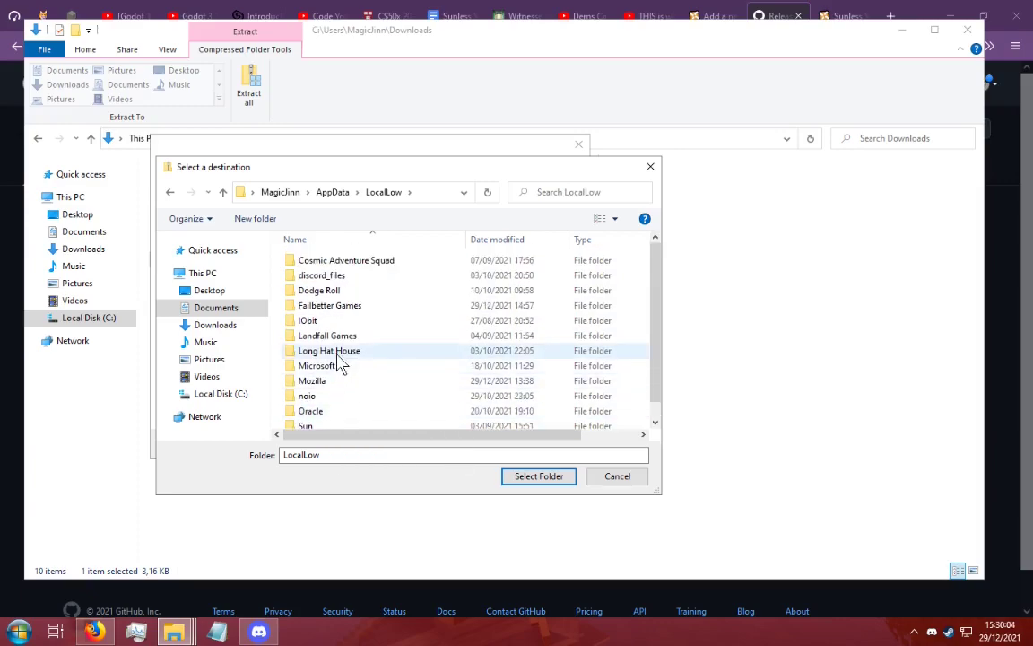
pyautogui.doubleClick(332, 305)
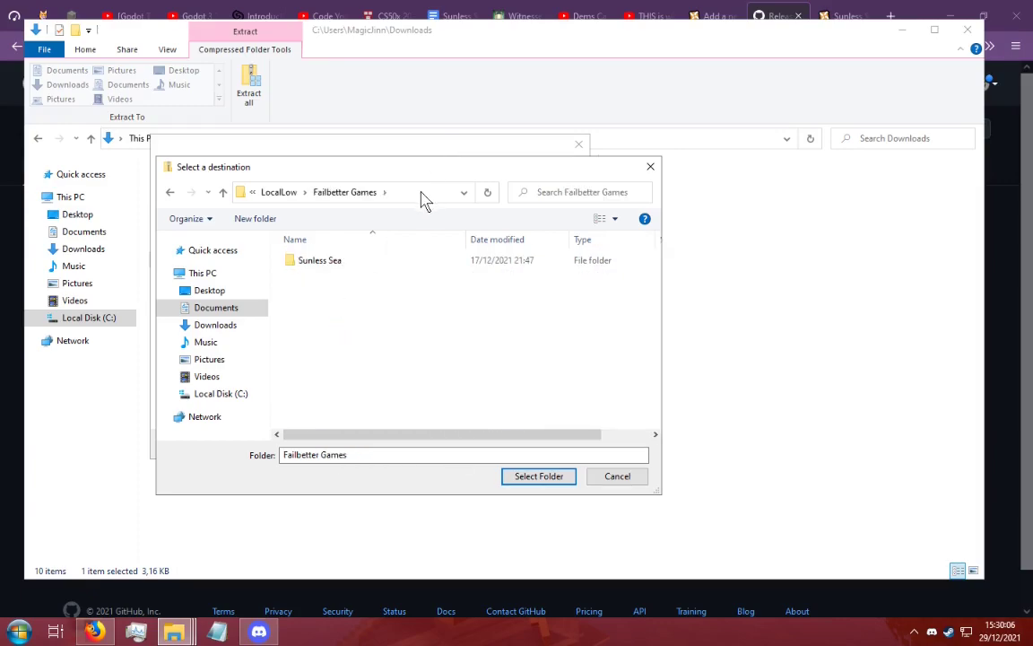
# Open Sunless Sea\addon and select it as the extraction destination.
pyautogui.click(262, 193)
pyautogui.doubleClick(508, 167)
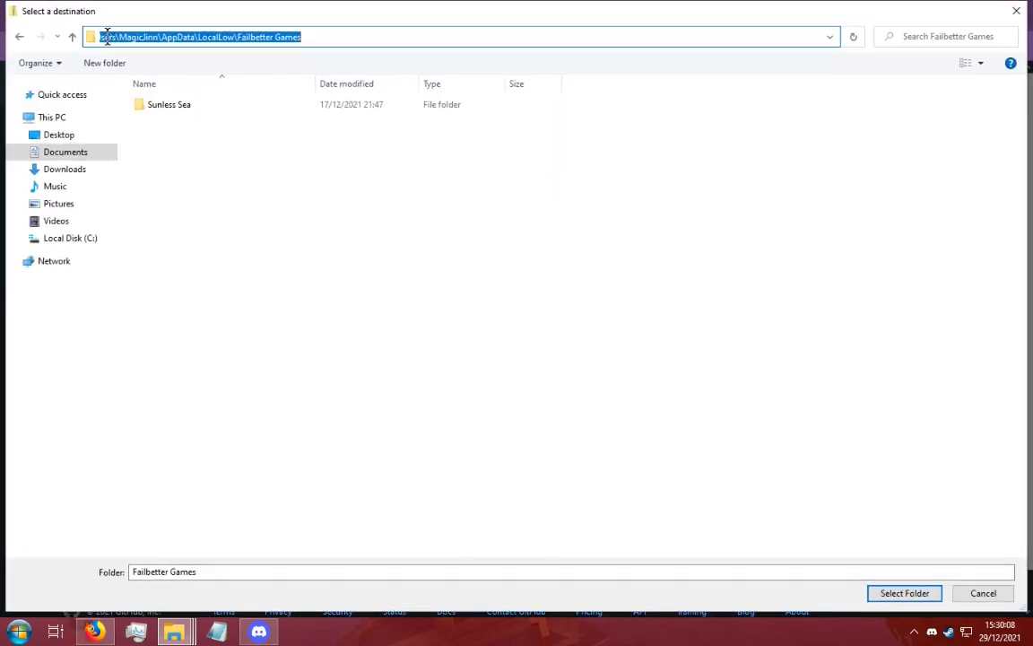
pyautogui.click(175, 37)
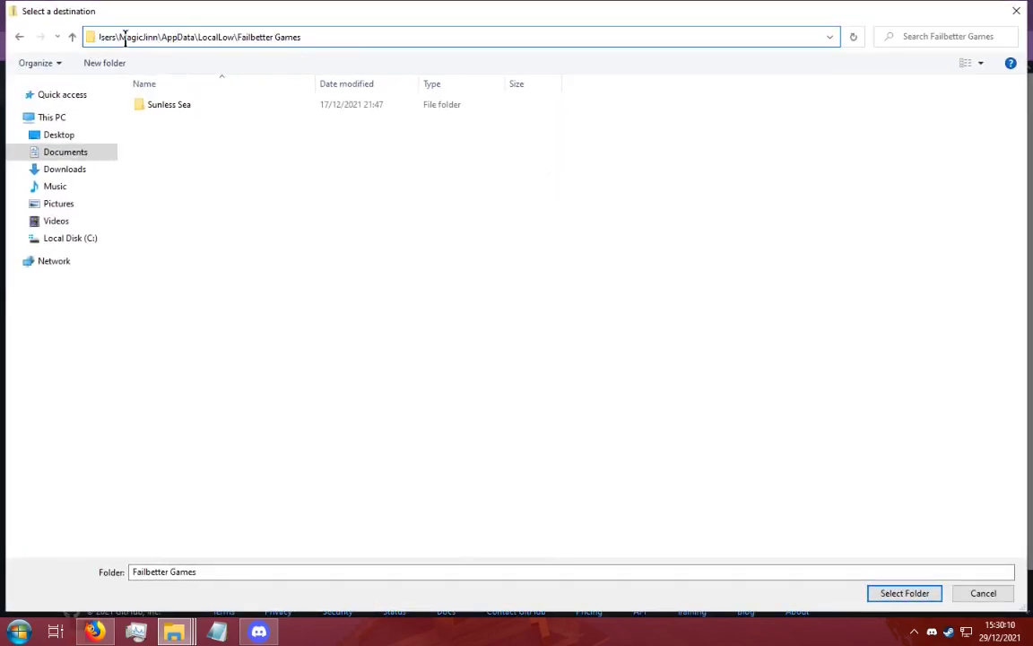
pyautogui.moveTo(125, 37); pyautogui.dragTo(165, 37)
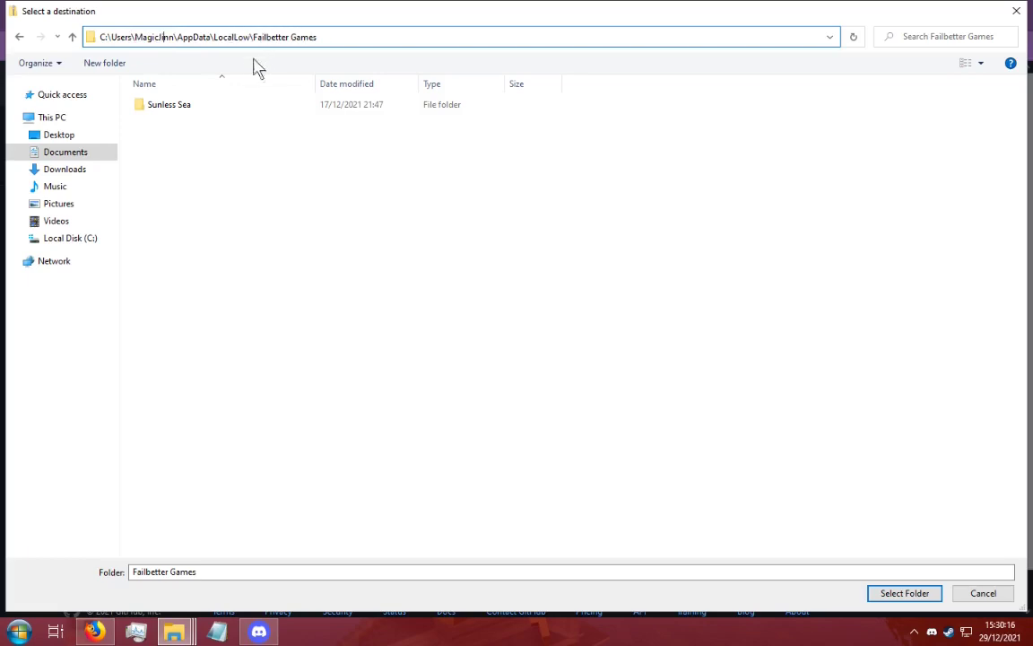
pyautogui.doubleClick(242, 106)
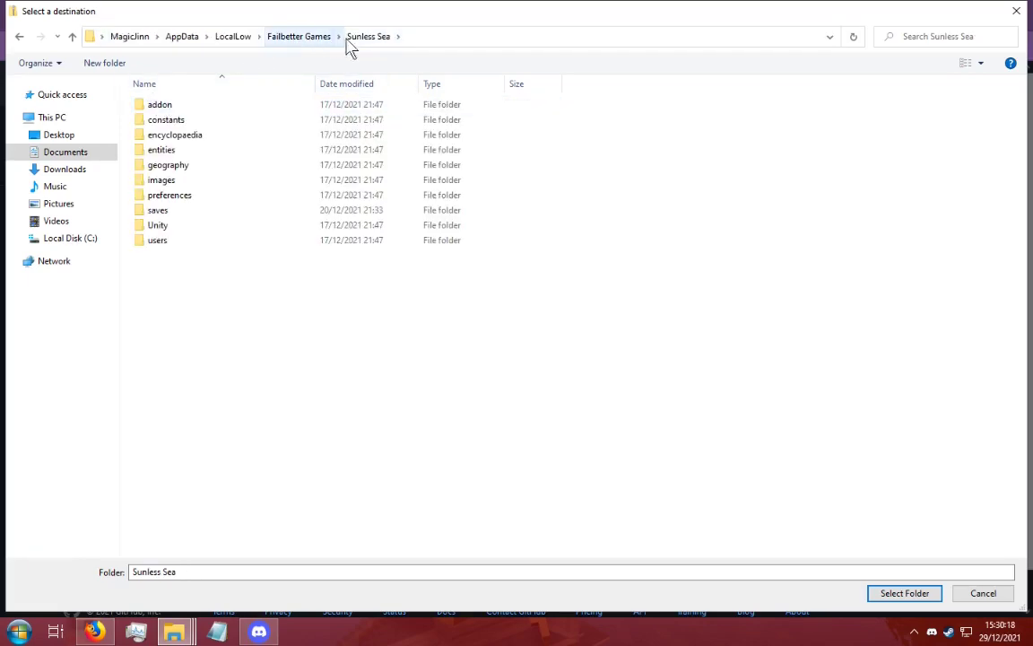
pyautogui.doubleClick(166, 106)
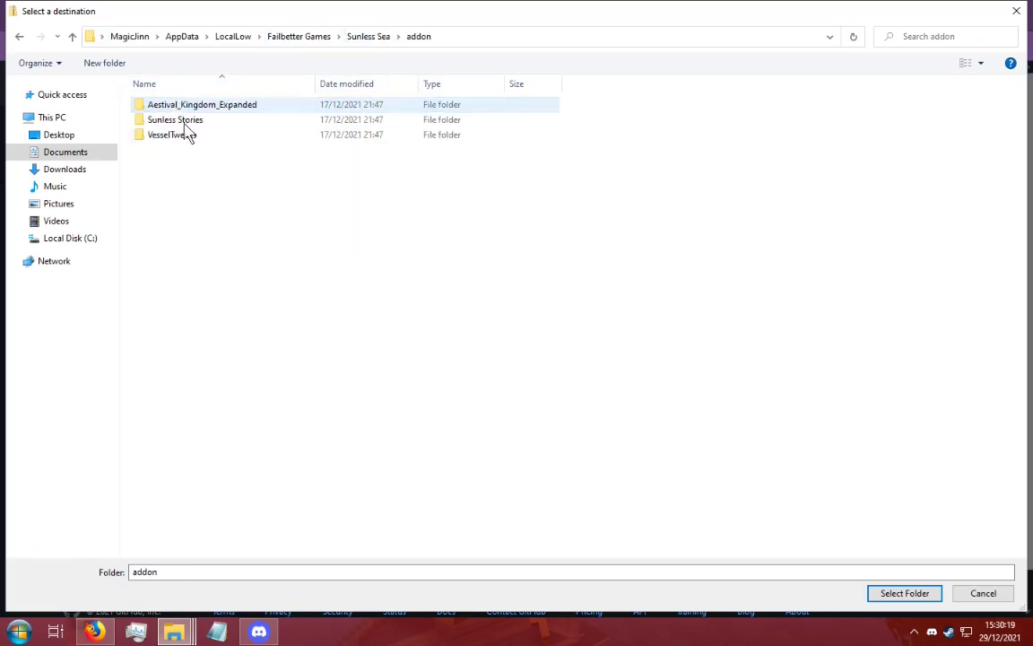
pyautogui.click(901, 597)
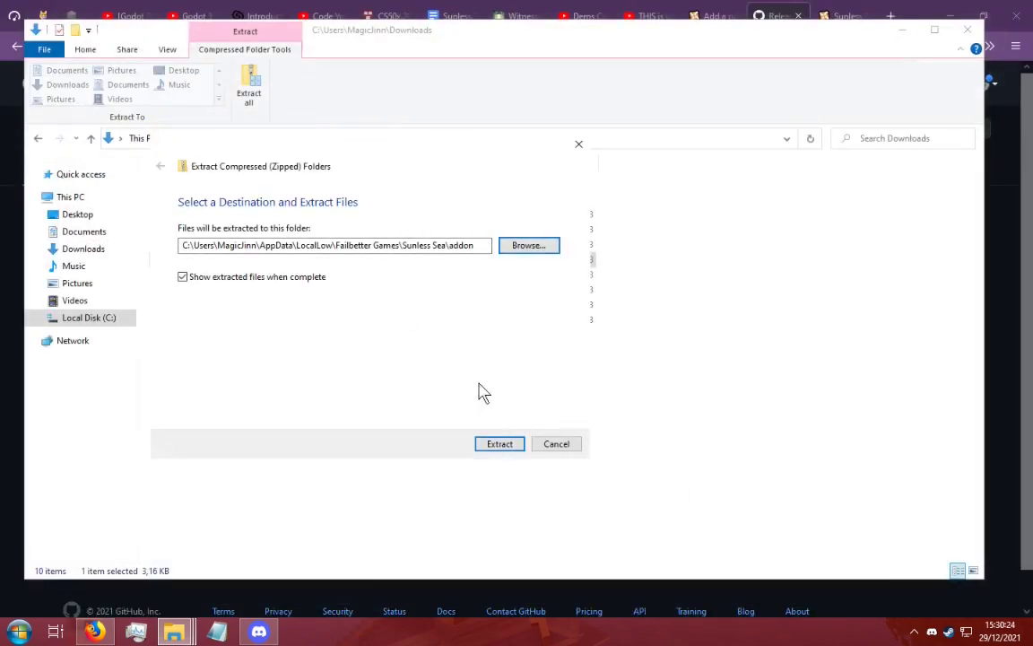
# Extract the archive into addon and create a new folder named 'Legacy Yacht'.
pyautogui.click(502, 444)
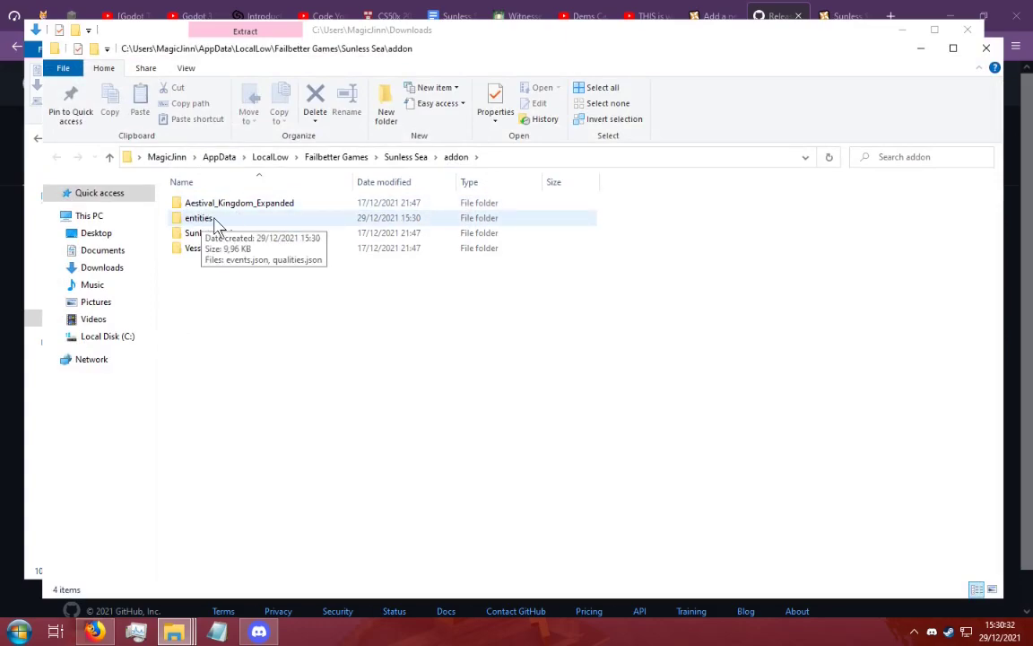
pyautogui.rightClick(224, 299)
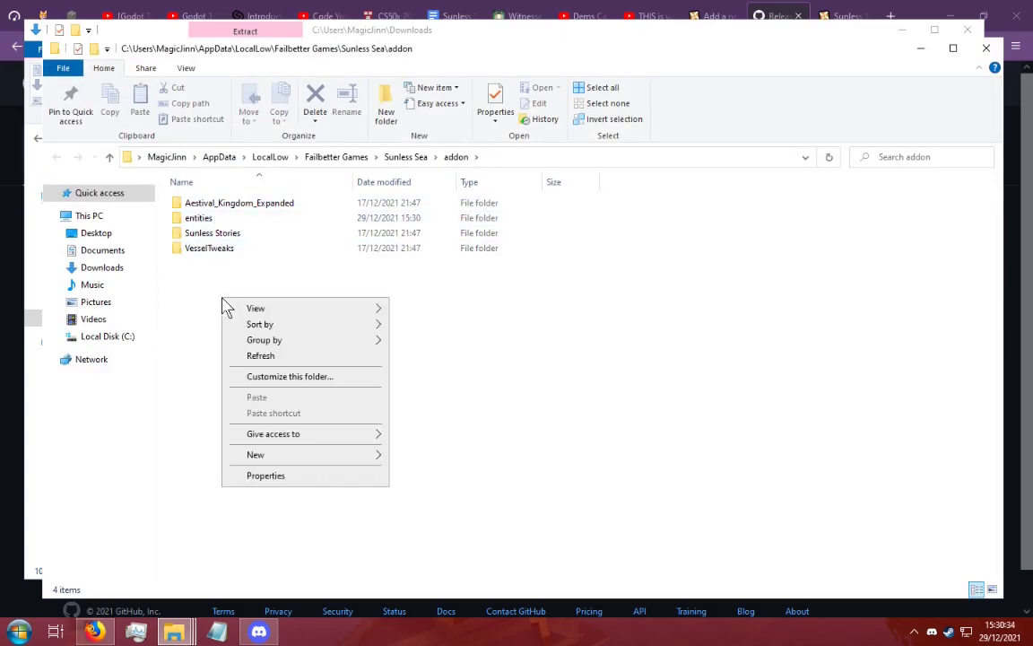
pyautogui.moveTo(346, 457)
pyautogui.click(423, 457)
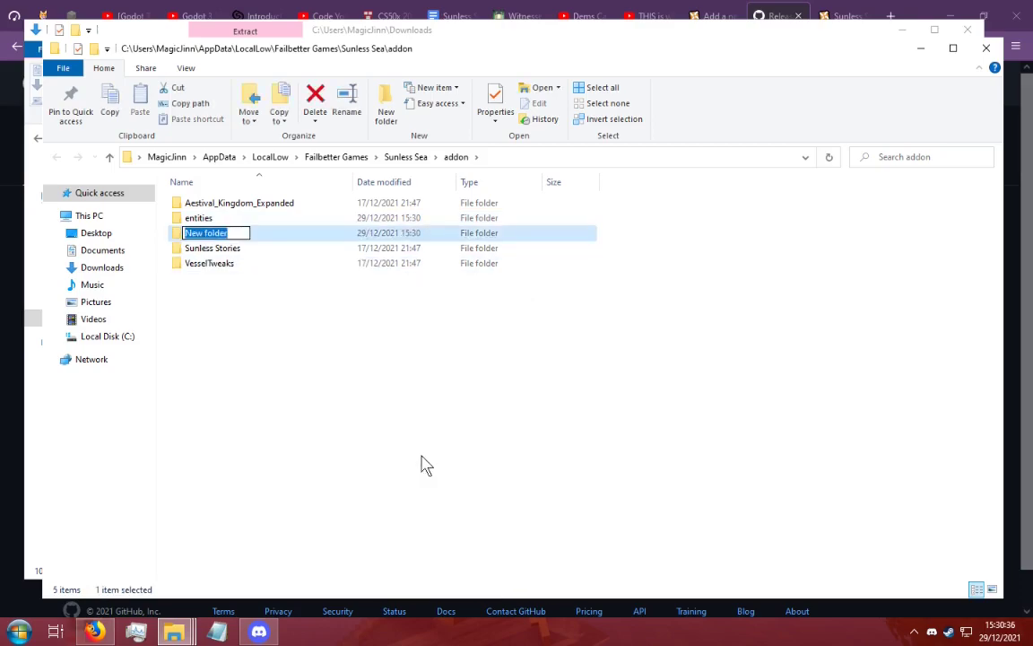
pyautogui.write('Legacy Yacht')
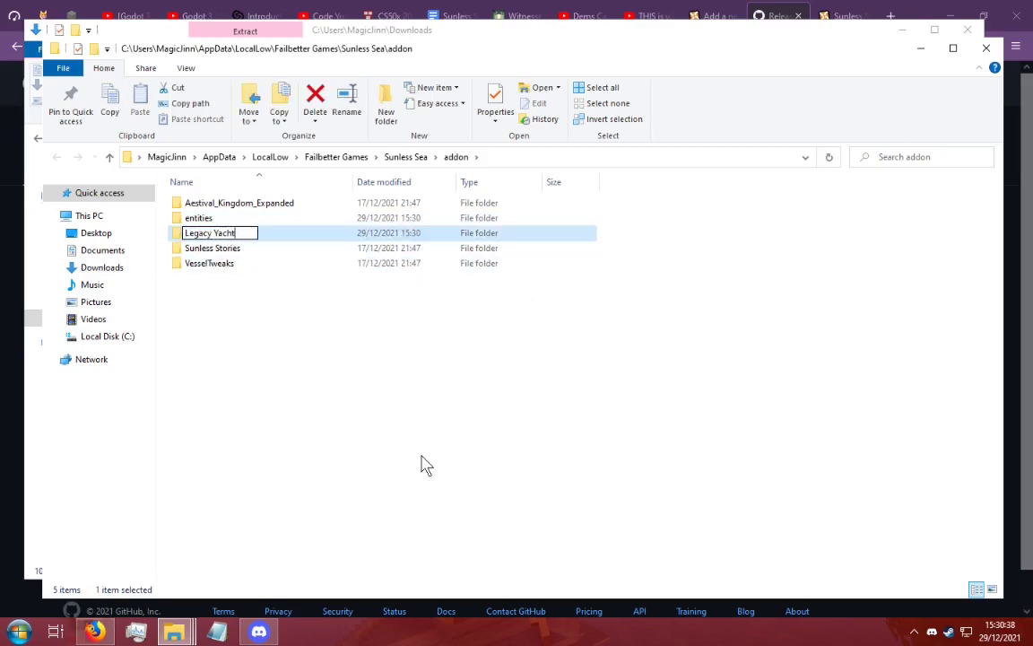
pyautogui.press('Return')
# Move the extracted entities folder into Legacy Yacht, accepting the security warning.
pyautogui.click(222, 204)
pyautogui.moveTo(222, 218); pyautogui.dragTo(274, 237)
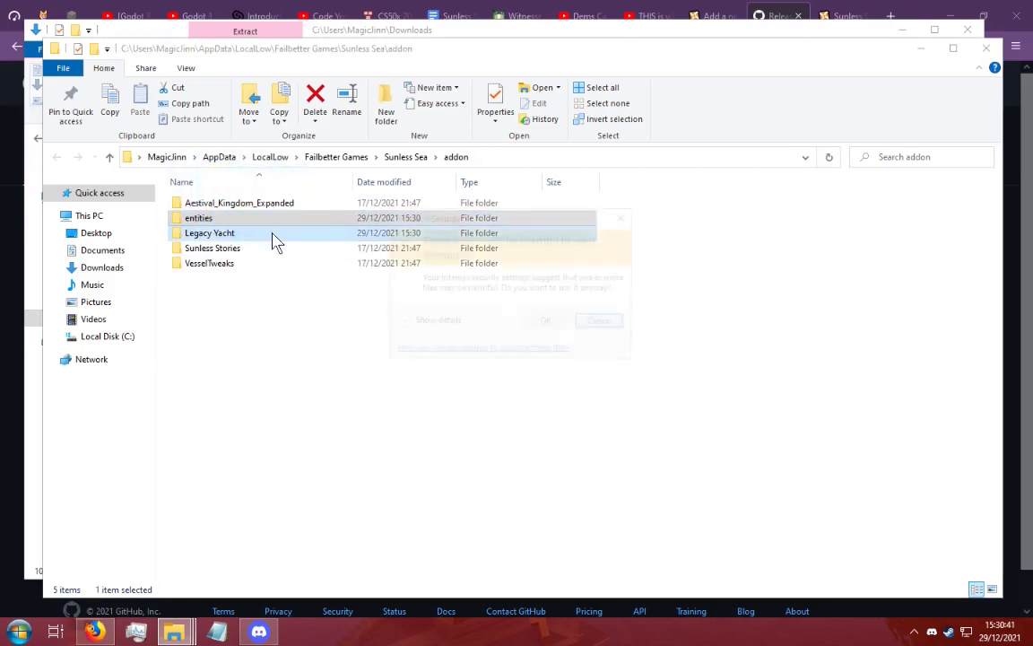
pyautogui.click(547, 323)
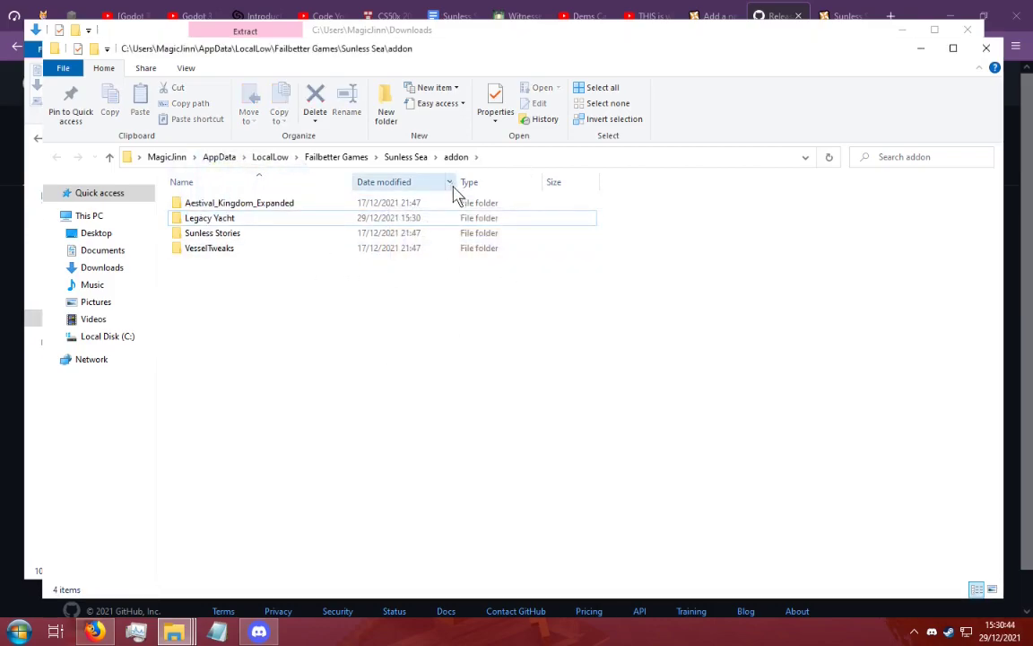
# Go back to the addon folder and open Legacy Yacht.
pyautogui.click(406, 159)
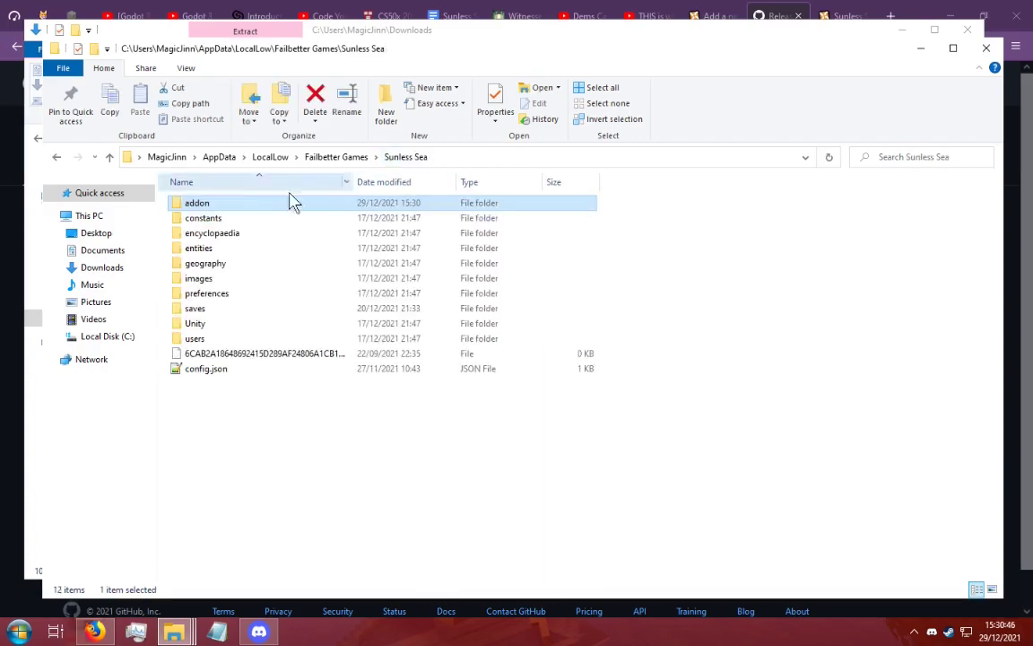
pyautogui.doubleClick(227, 208)
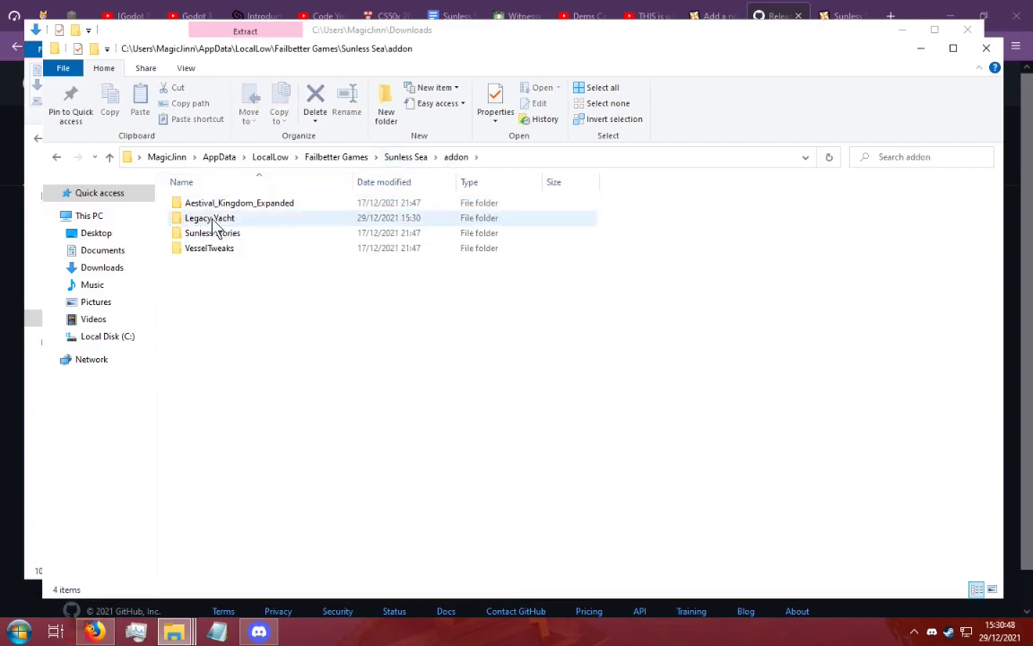
pyautogui.doubleClick(224, 215)
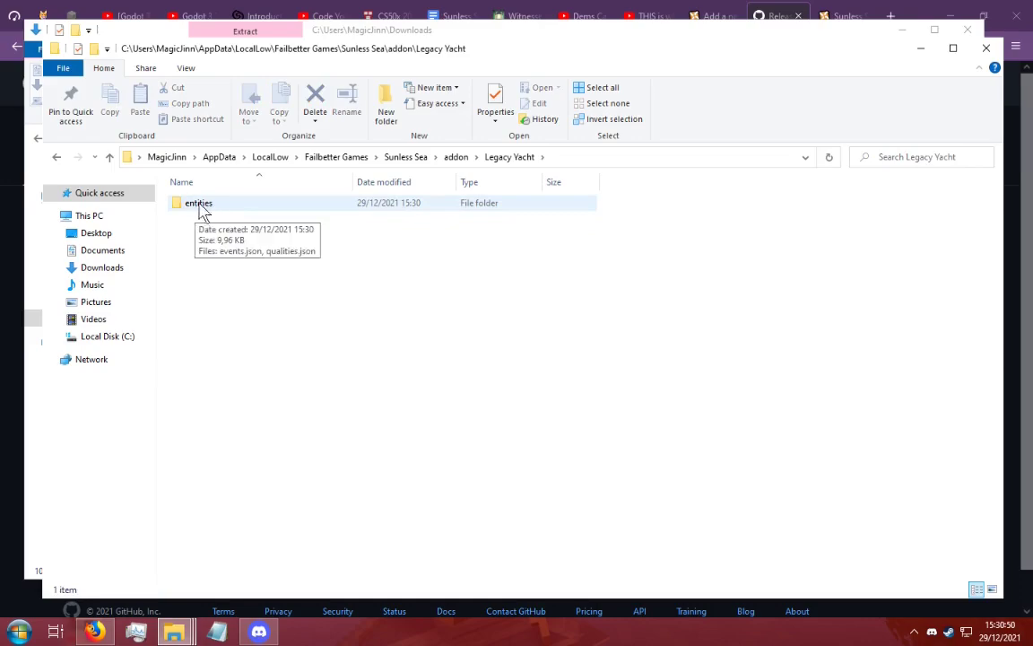
pyautogui.moveTo(202, 204); pyautogui.dragTo(461, 210)
# Compare the VesselTweaks and Sunless Stories folders, then reopen Legacy Yacht.
pyautogui.click(457, 159)
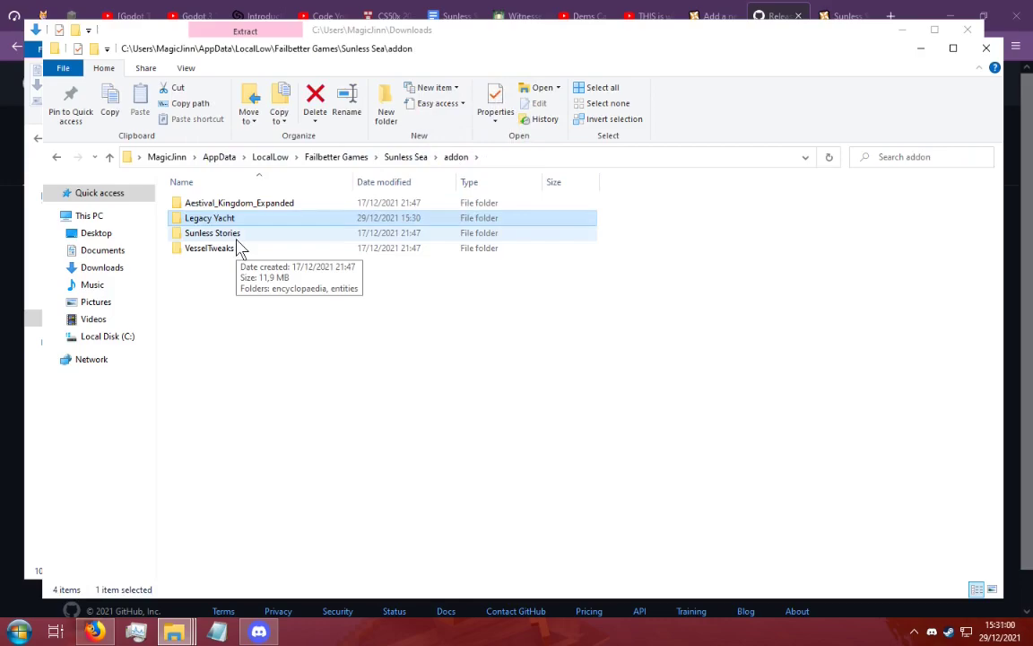
pyautogui.doubleClick(239, 250)
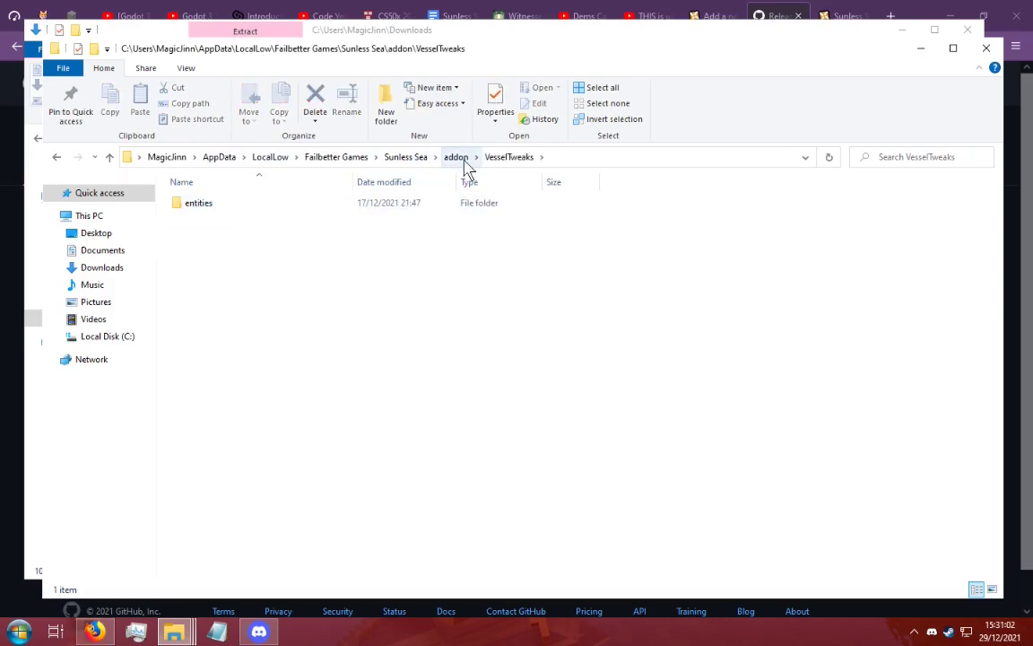
pyautogui.click(456, 157)
pyautogui.doubleClick(256, 234)
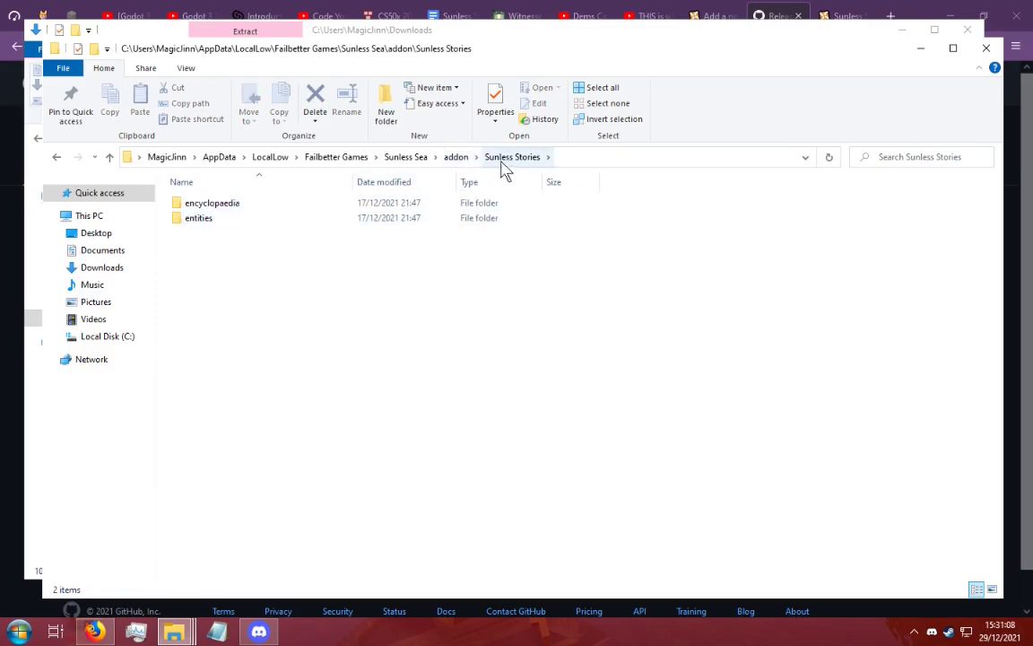
pyautogui.click(455, 157)
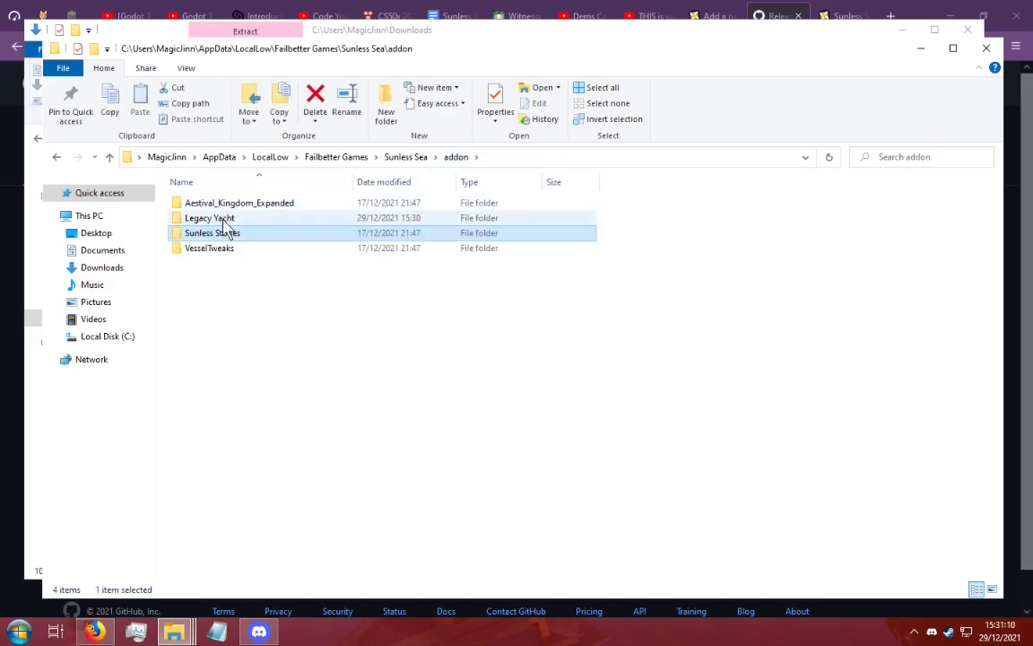
pyautogui.doubleClick(224, 221)
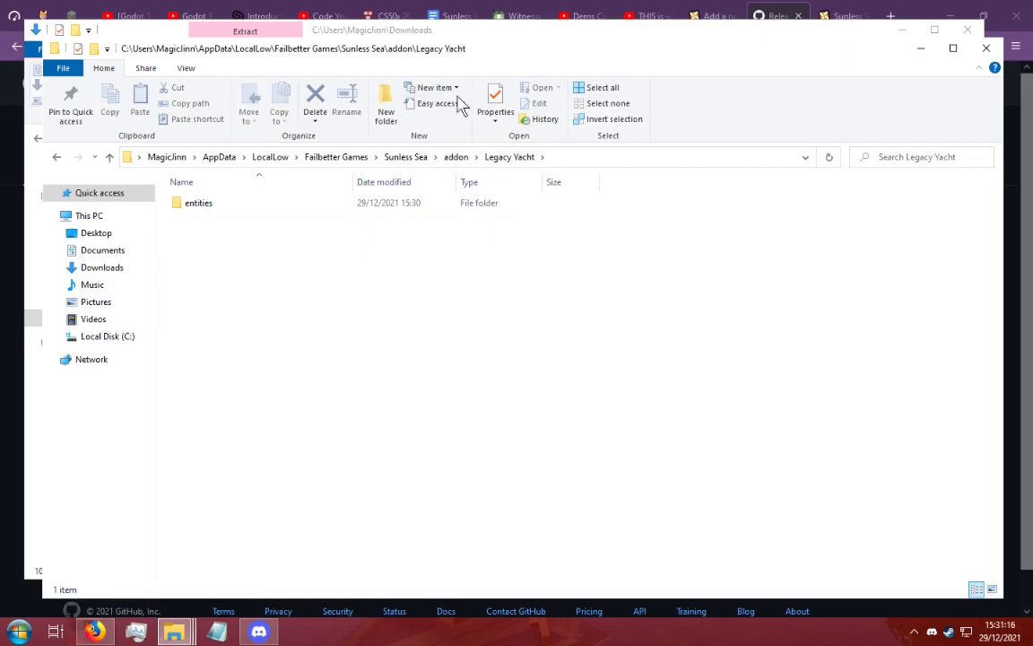
pyautogui.click(834, 15)
# Download the Sunless Stories rar, open it in 7-Zip and browse Sunless Stories 1.02\images\sn\icons.
pyautogui.click(612, 460)
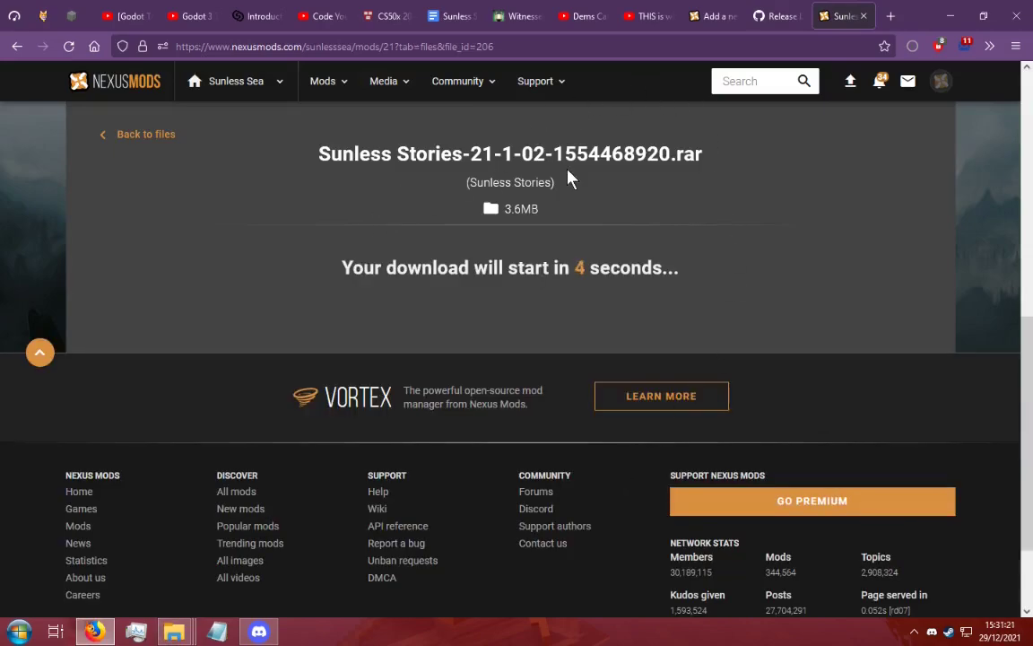
pyautogui.click(587, 414)
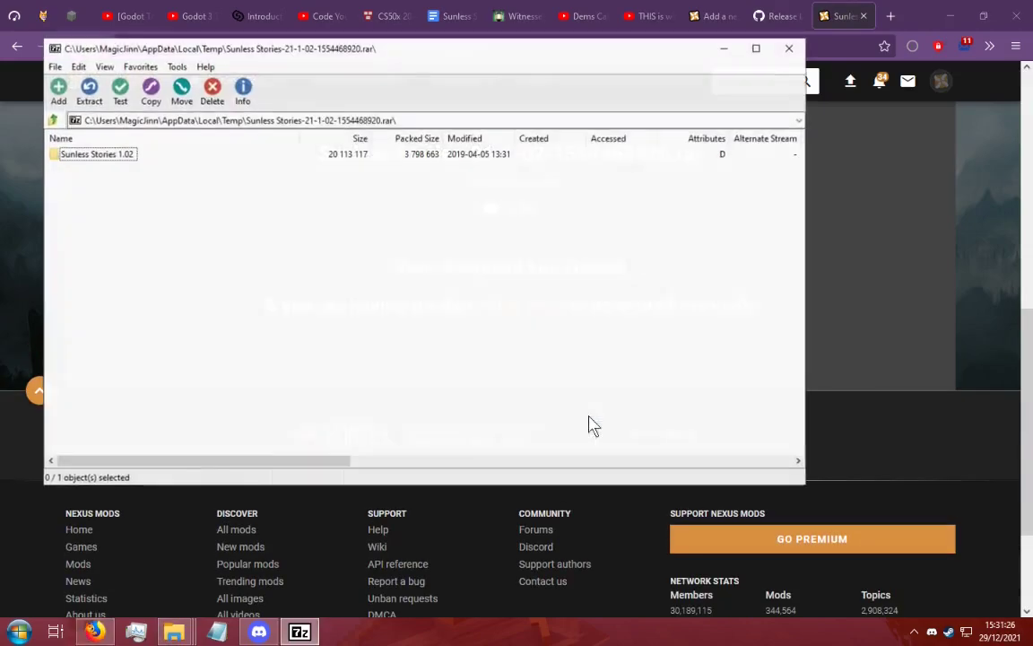
pyautogui.doubleClick(107, 156)
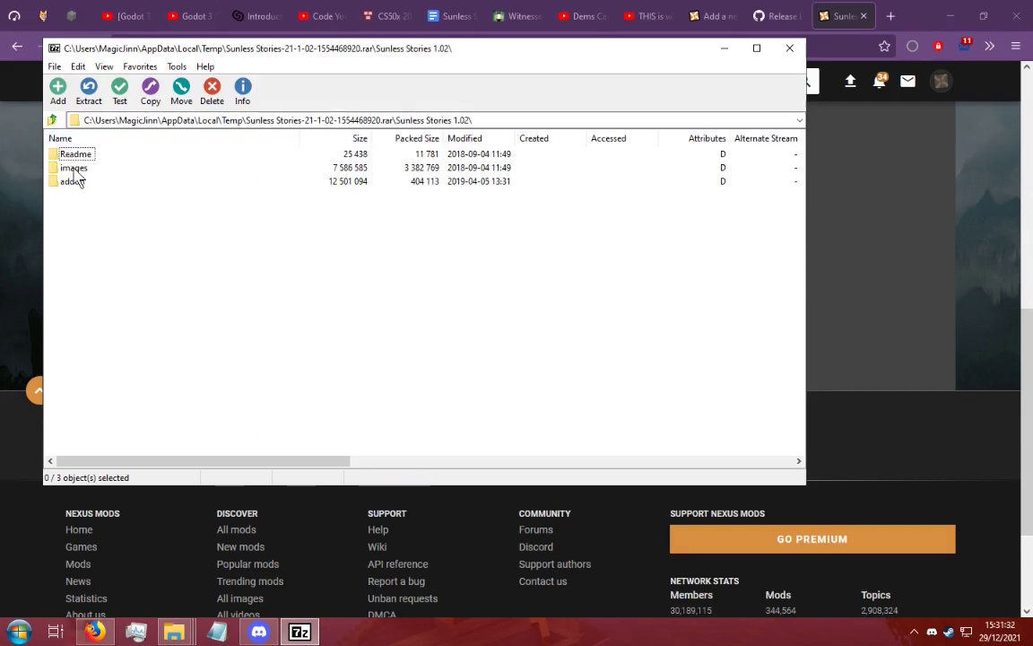
pyautogui.click(72, 170)
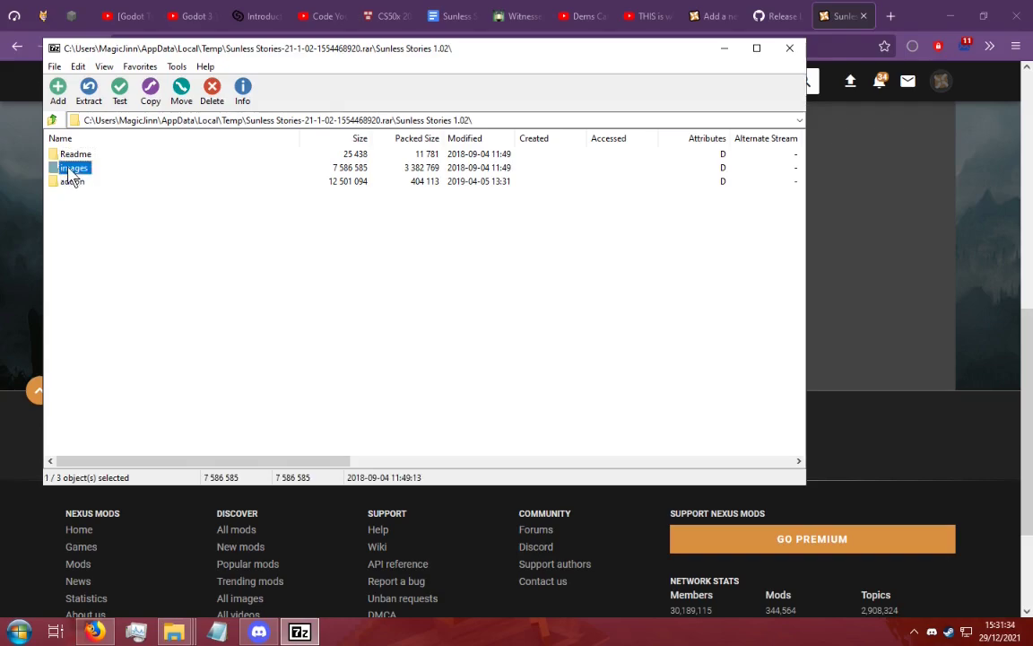
pyautogui.doubleClick(72, 168)
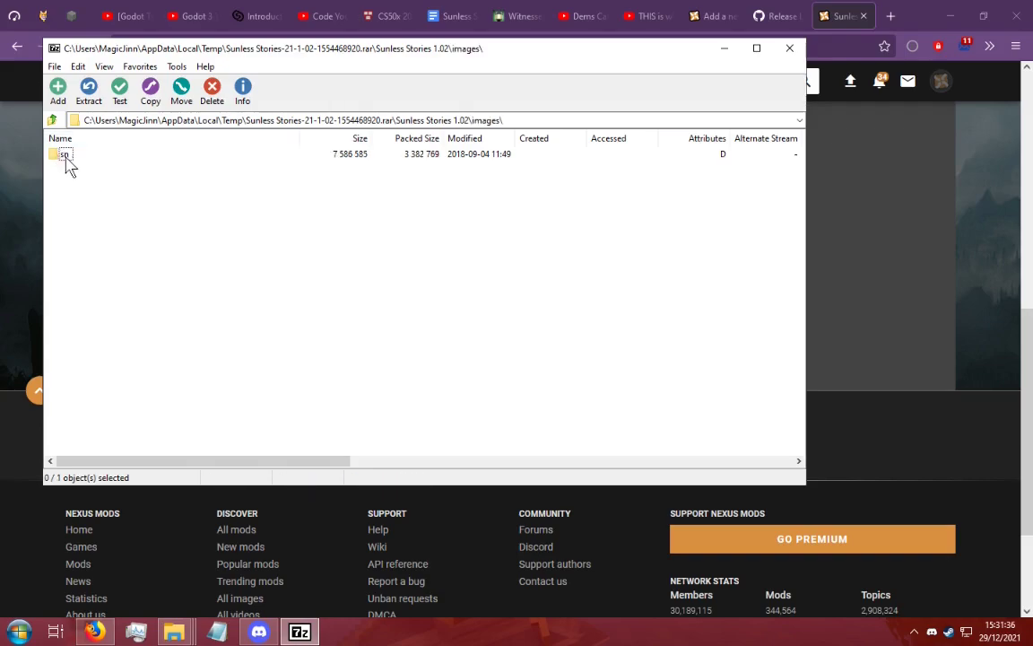
pyautogui.click(52, 120)
pyautogui.doubleClick(70, 167)
pyautogui.doubleClick(68, 158)
pyautogui.doubleClick(68, 158)
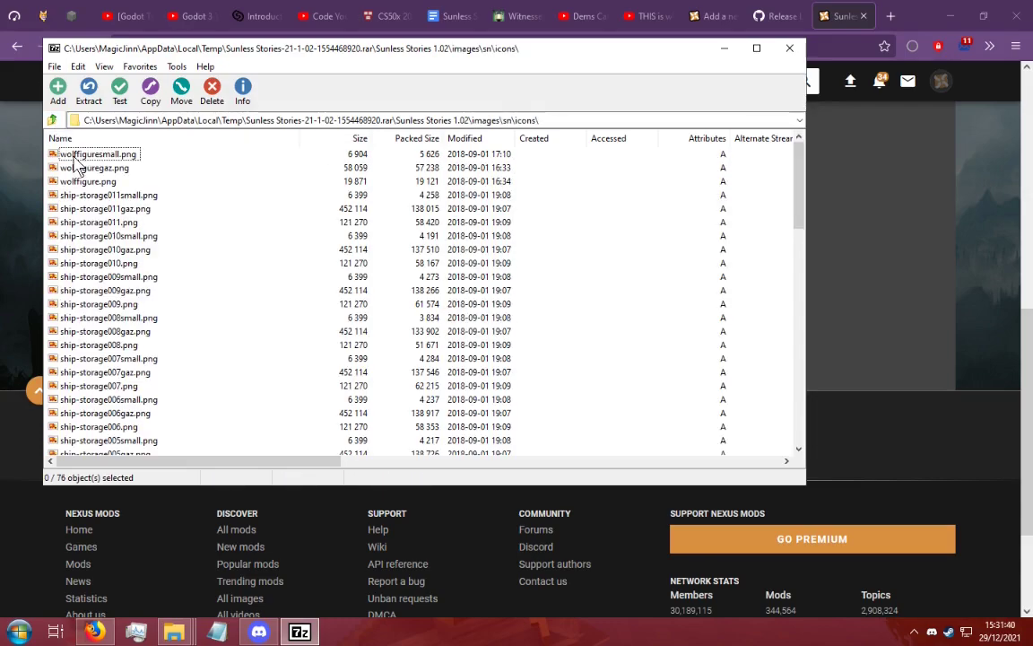
pyautogui.click(52, 120)
pyautogui.click(53, 120)
pyautogui.click(53, 120)
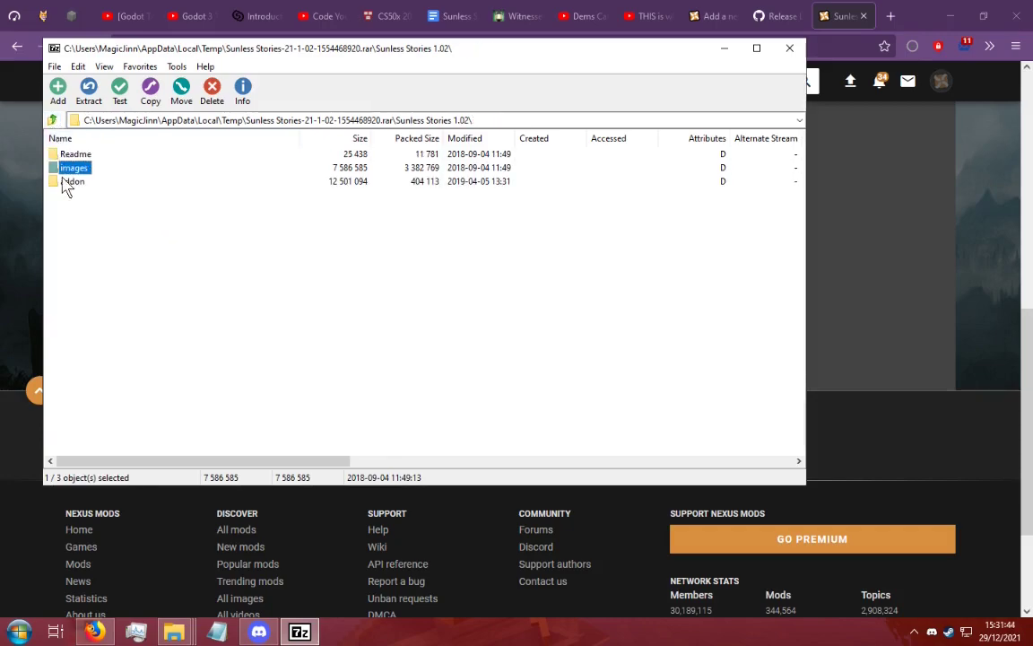
# Copy the archive's images folder into Downloads using Copy To.
pyautogui.rightClick(65, 170)
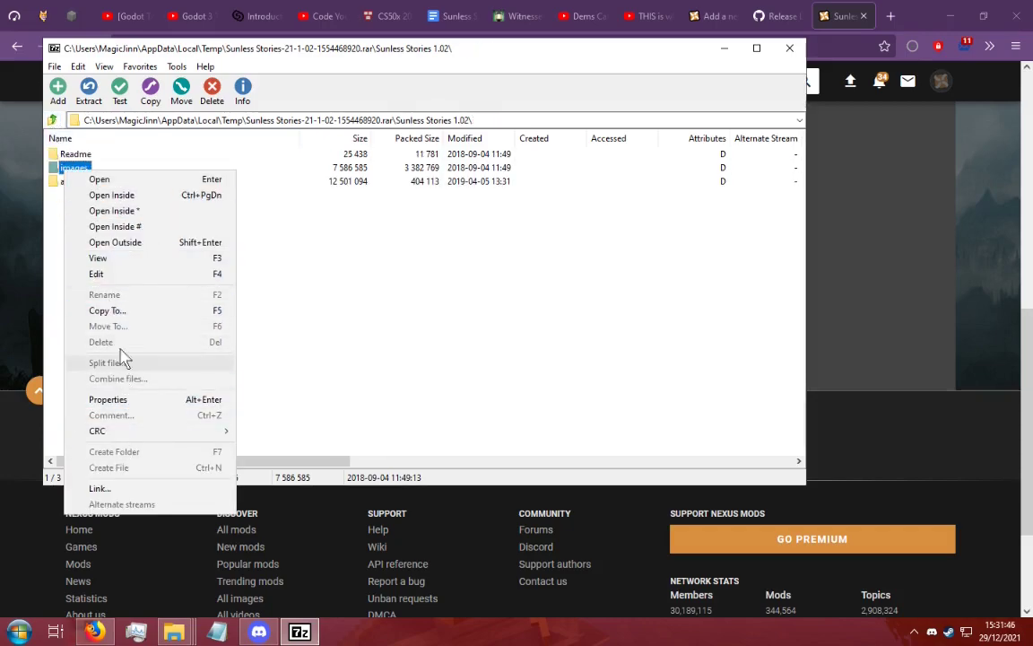
pyautogui.click(116, 314)
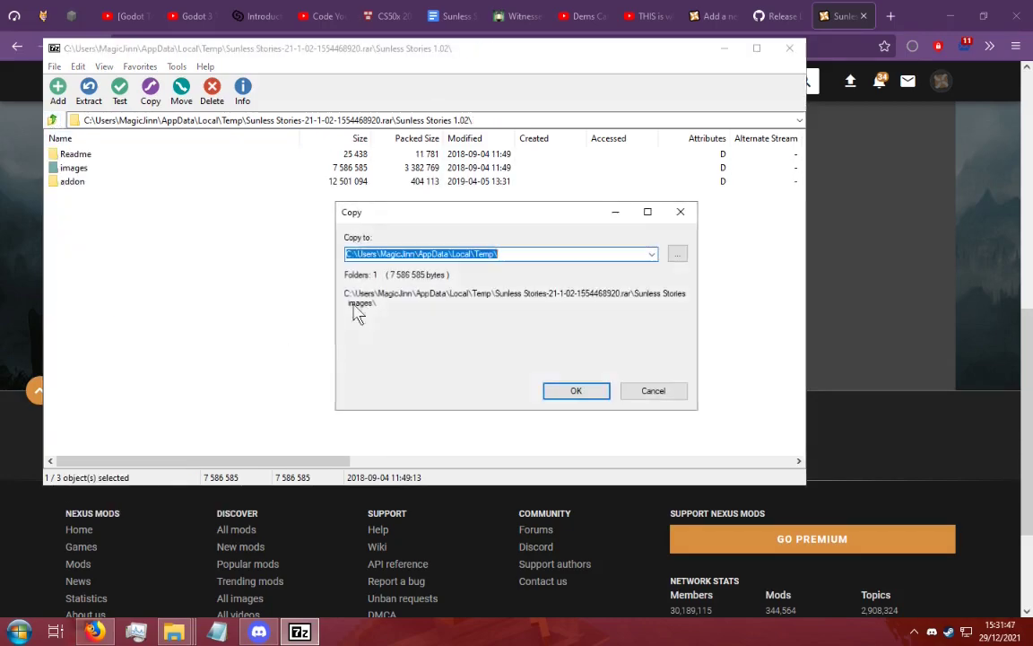
pyautogui.click(678, 255)
pyautogui.scroll(-3, 471, 336)
pyautogui.scroll(4, 487, 337)
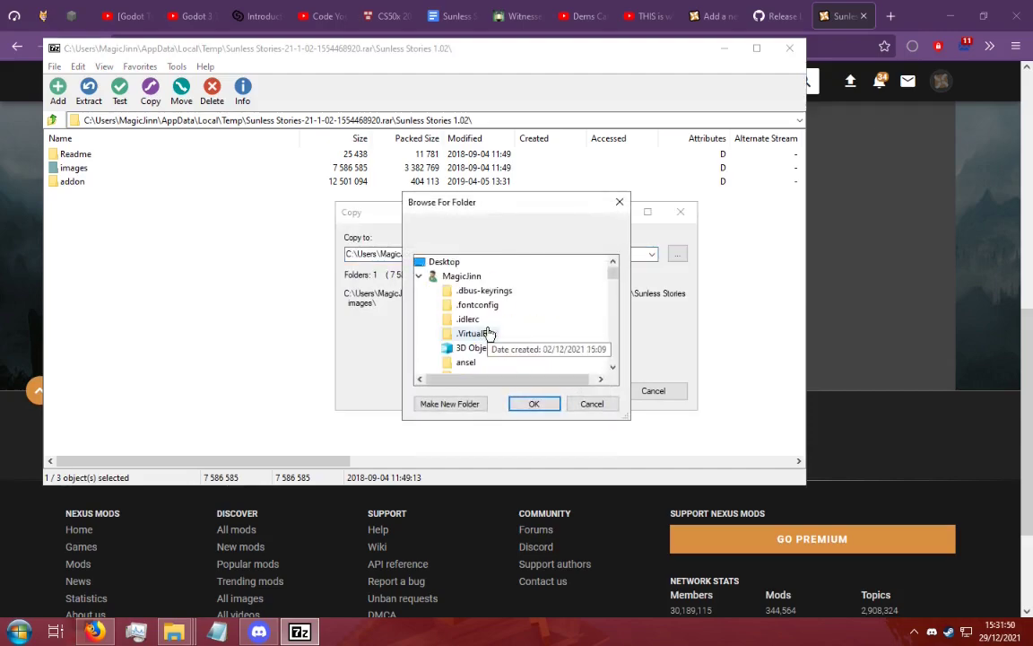
pyautogui.click(534, 404)
pyautogui.click(572, 392)
pyautogui.click(174, 633)
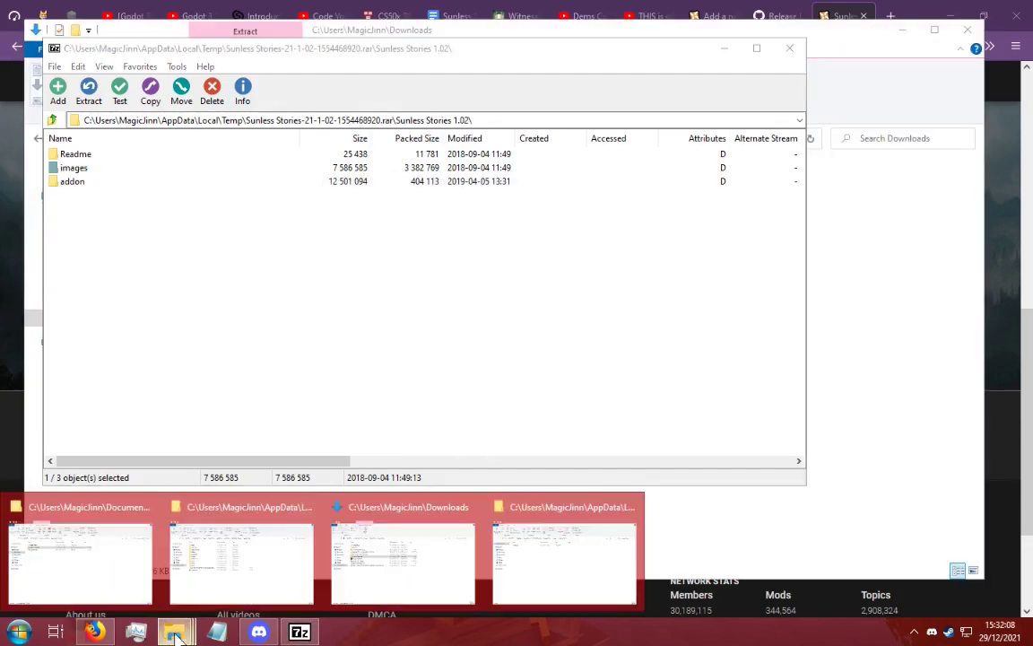
# Open Downloads\images\sn\icons and copy all 76 icon images.
pyautogui.click(403, 565)
pyautogui.click(180, 199)
pyautogui.doubleClick(184, 201)
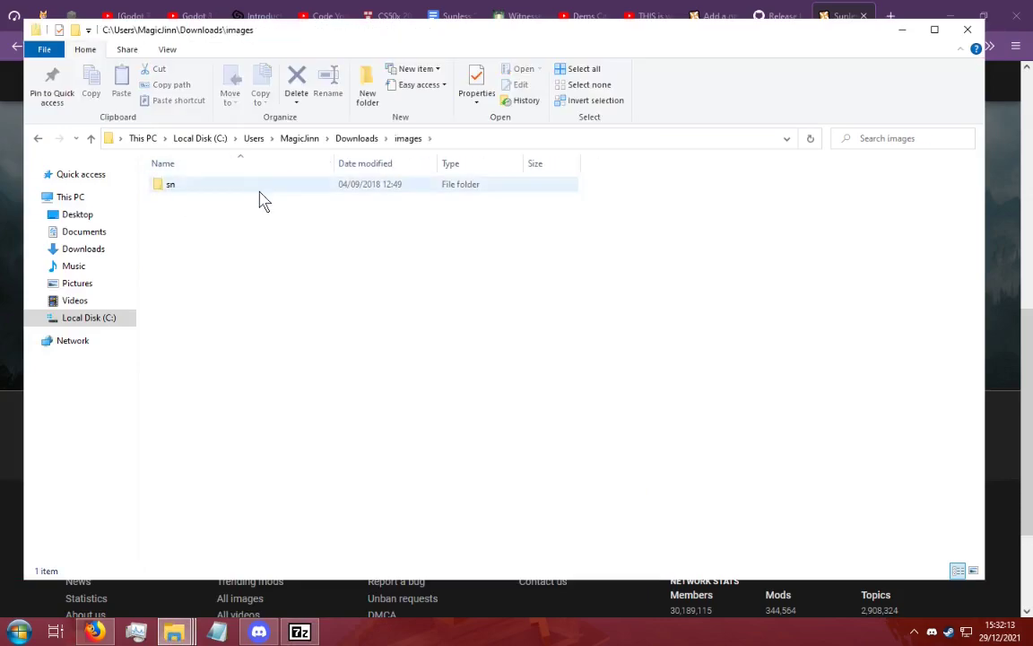
pyautogui.click(366, 142)
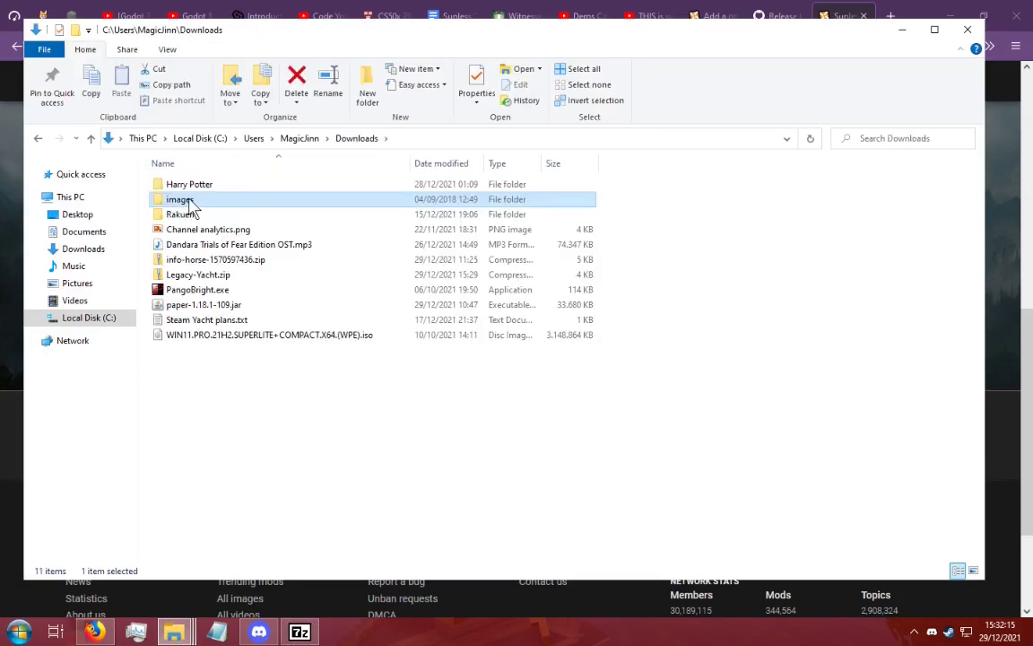
pyautogui.doubleClick(229, 202)
pyautogui.doubleClick(180, 198)
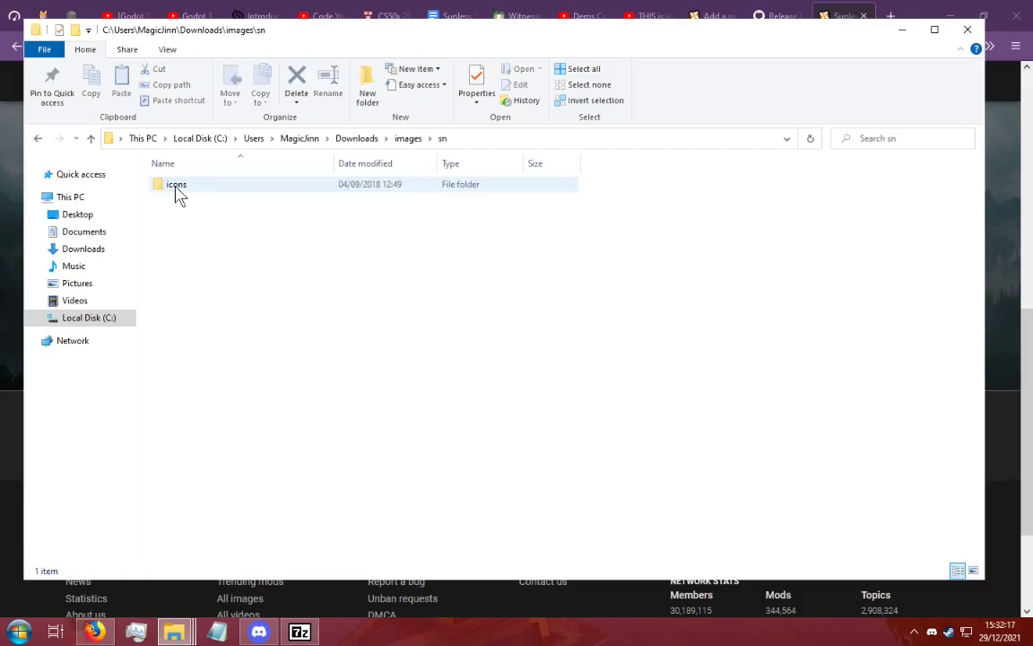
pyautogui.doubleClick(179, 197)
pyautogui.click(260, 270)
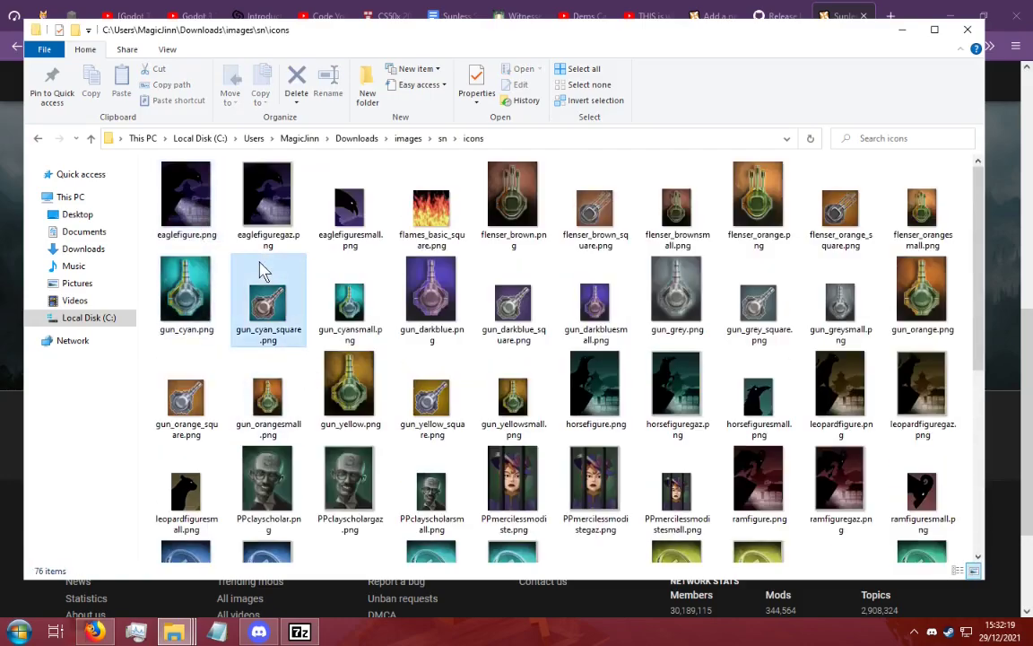
pyautogui.hotkey('ctrl', 'a')
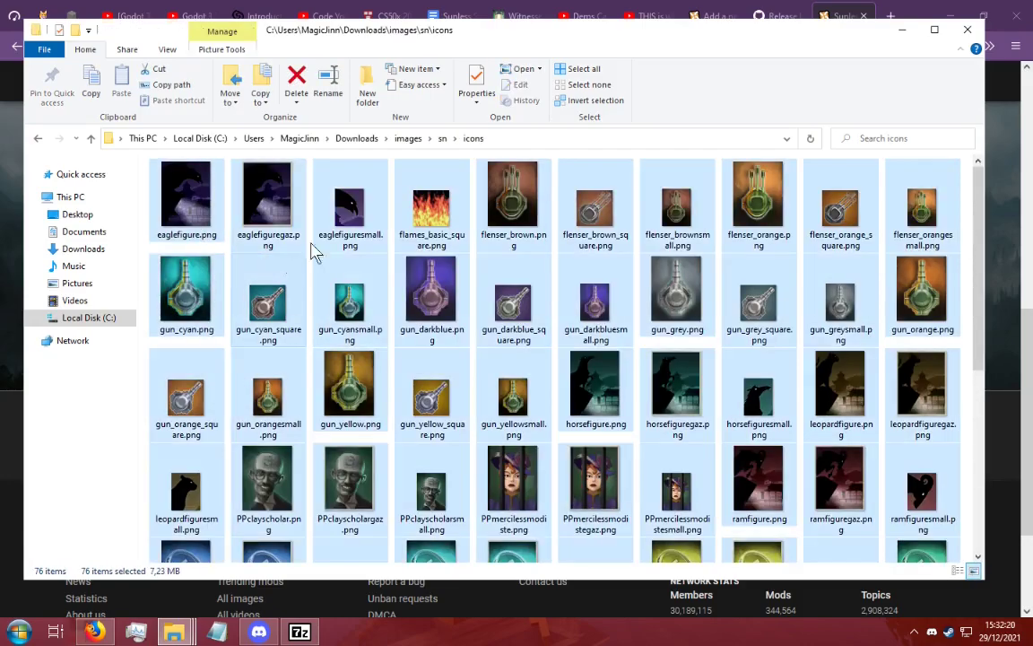
pyautogui.rightClick(419, 203)
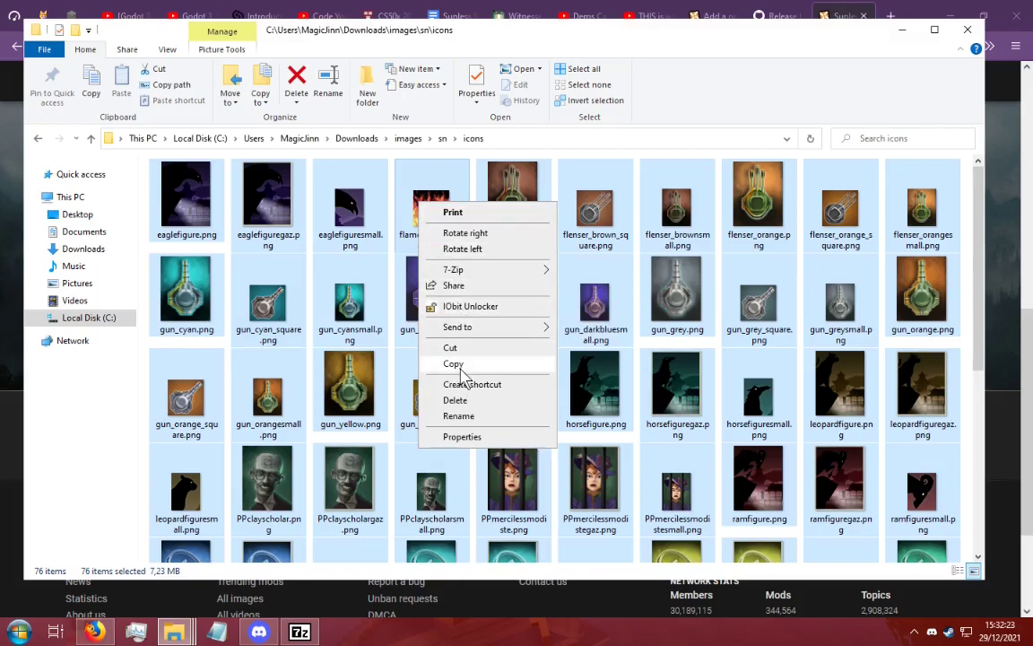
pyautogui.click(460, 364)
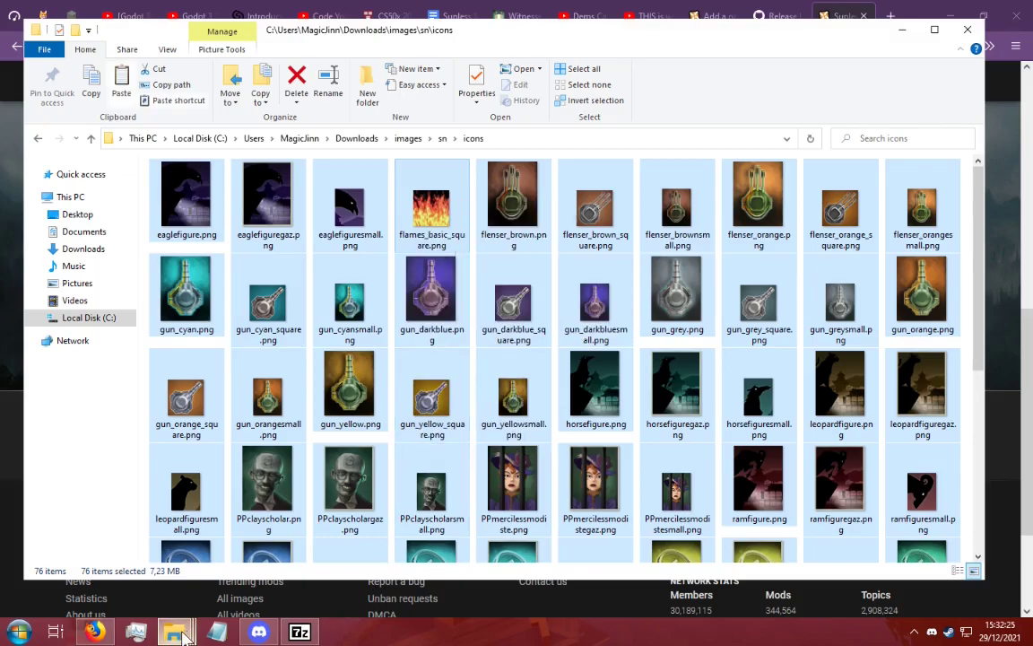
# Paste the icons into Sunless Sea\images\sn\icons, replacing same-named files, and close Explorer.
pyautogui.moveTo(174, 631)
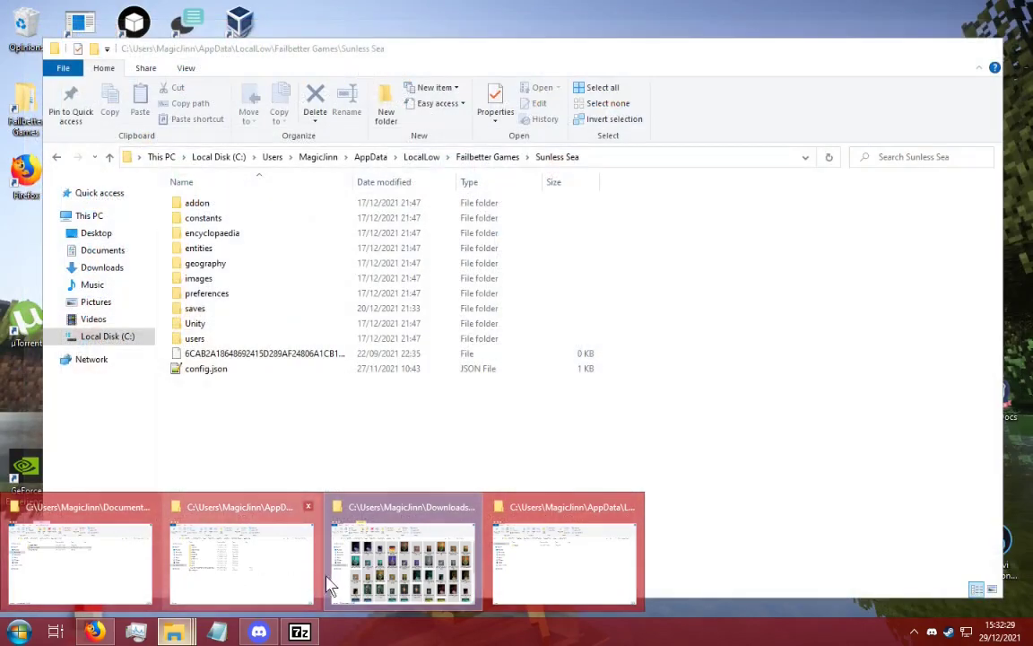
pyautogui.click(310, 574)
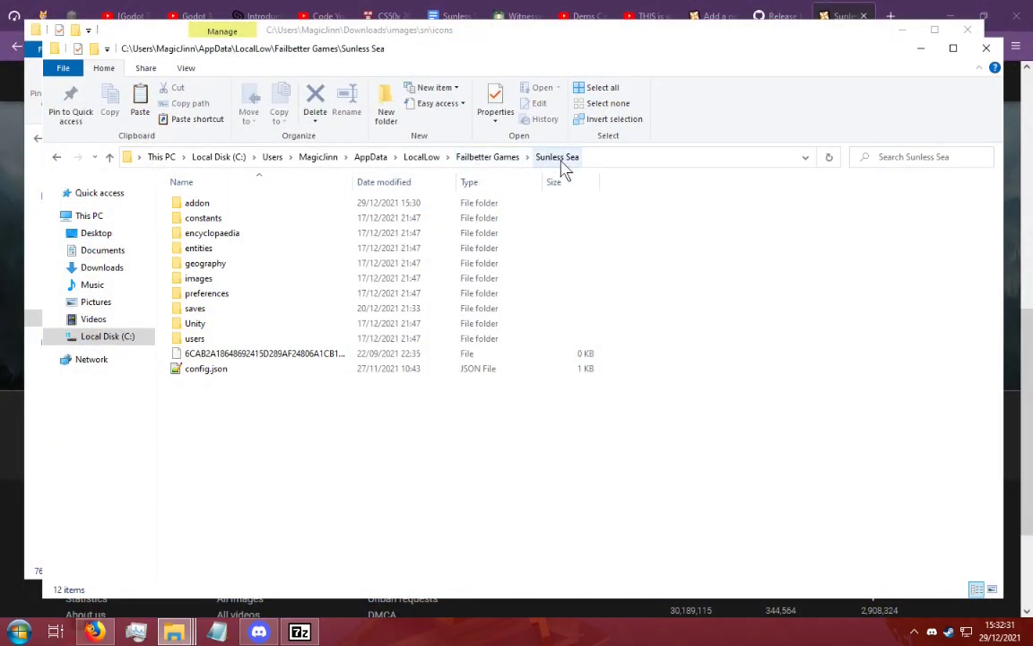
pyautogui.doubleClick(201, 278)
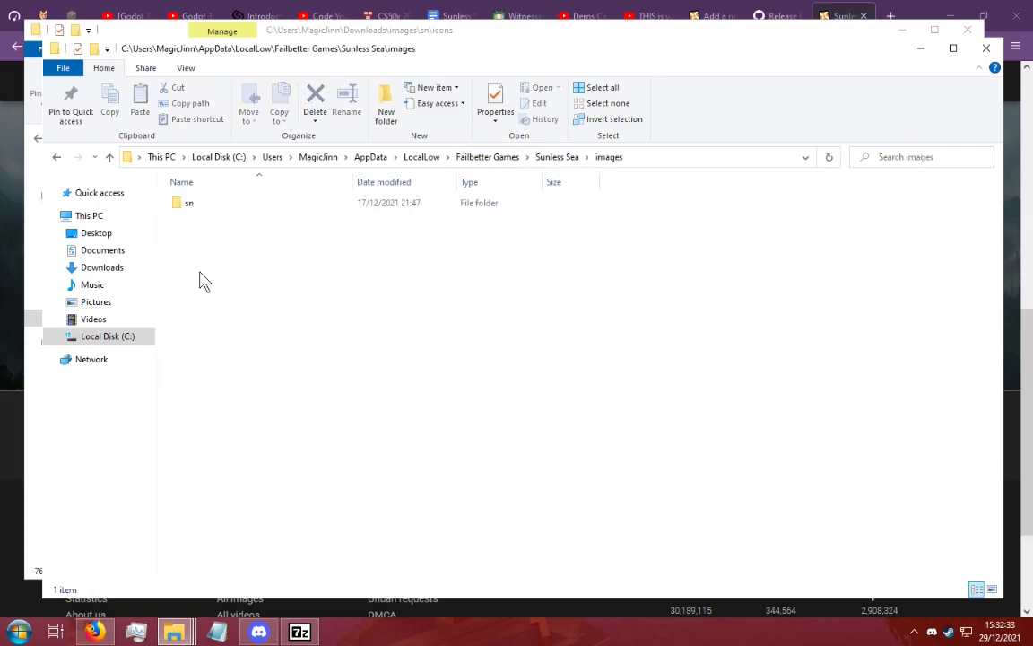
pyautogui.doubleClick(224, 206)
pyautogui.doubleClick(224, 206)
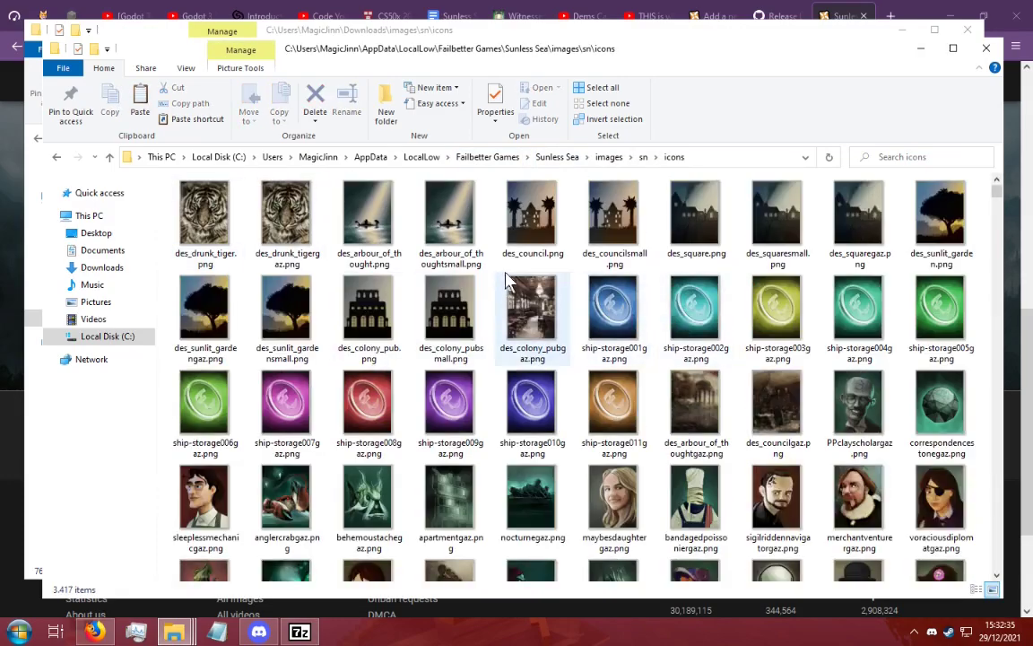
pyautogui.hotkey('ctrl', 'v')
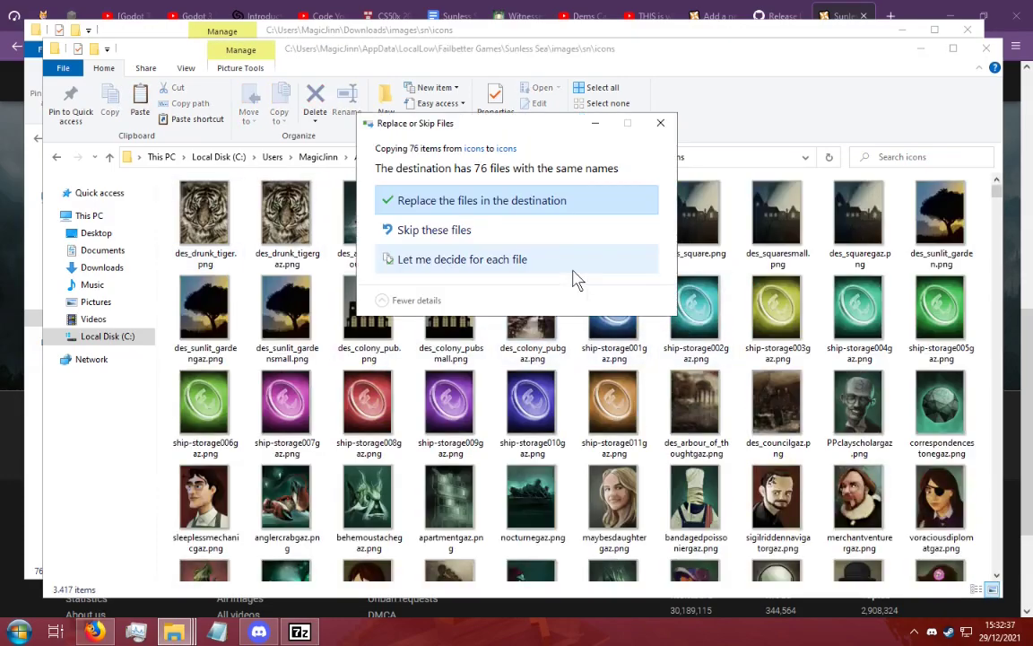
pyautogui.click(452, 201)
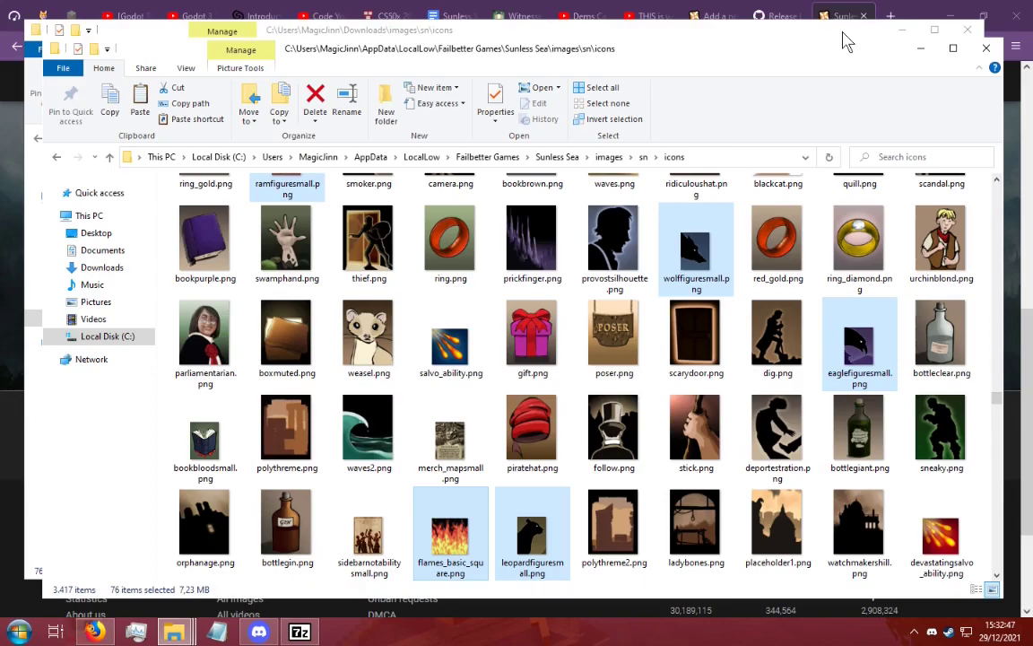
pyautogui.hotkey('alt', 'F4')
pyautogui.hotkey('alt', 'F4')
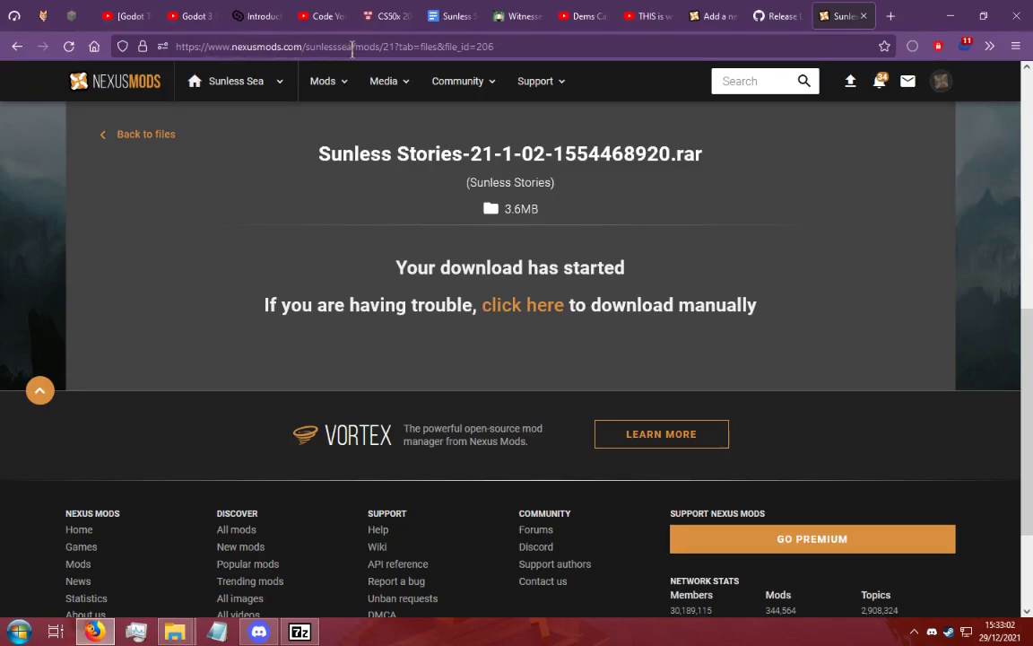
# Open the Sunless Sea game page on Nexus Mods to view Hot Mods.
pyautogui.click(260, 90)
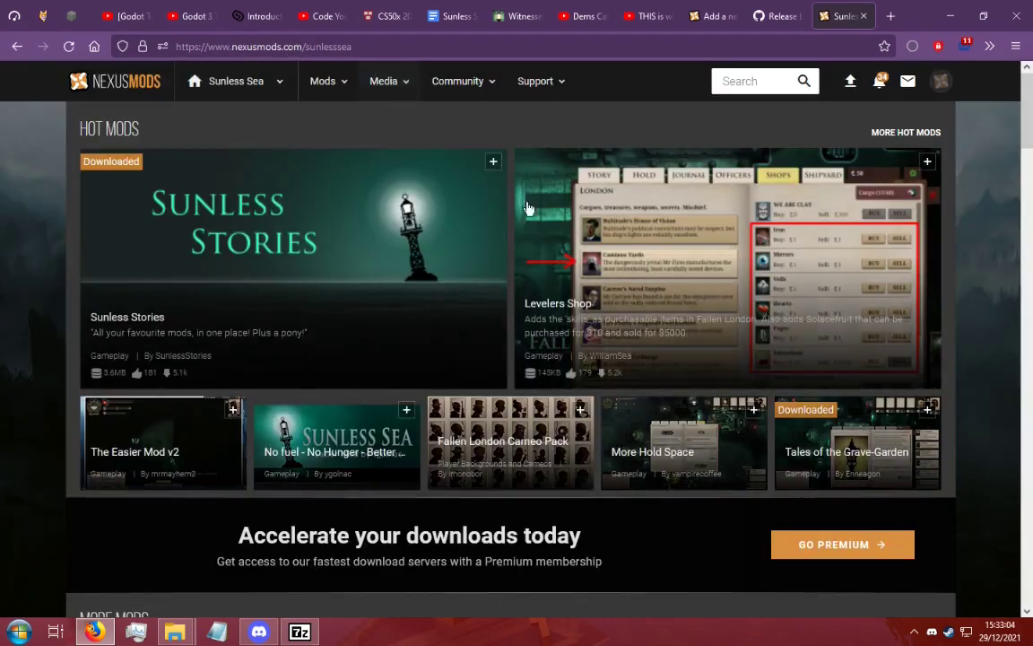